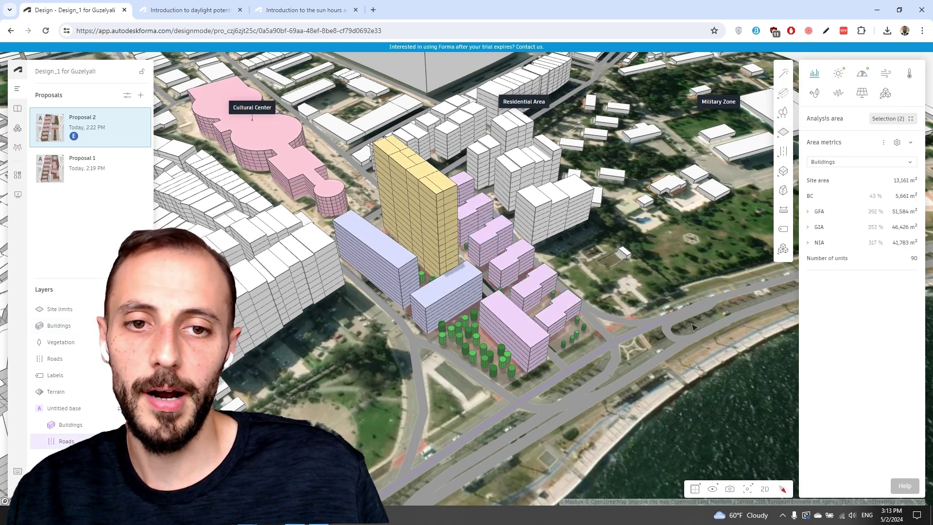
Open the wind analysis for the site and collapse its detailed wind and rapid wind sections
{"action": "left_click_drag", "start_coordinate": [631, 259], "coordinate": [639, 337]}
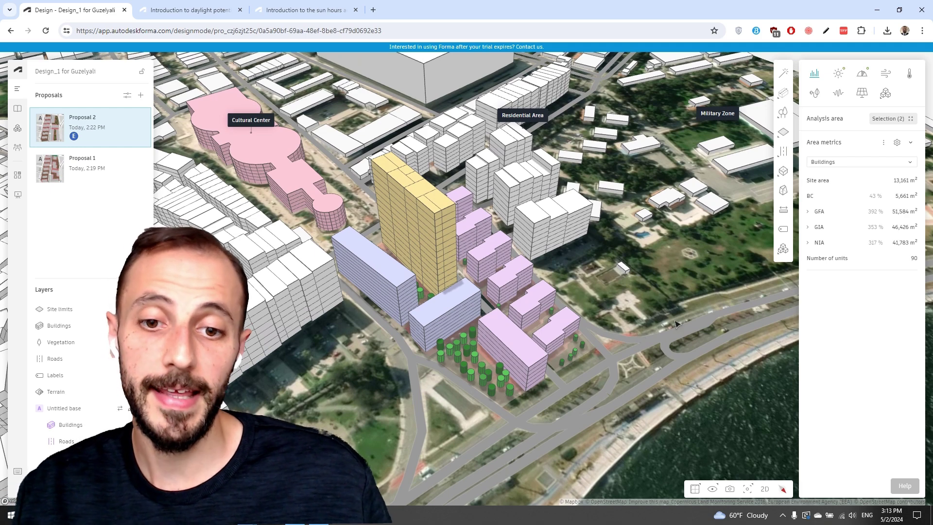
{"action": "left_click", "coordinate": [887, 77]}
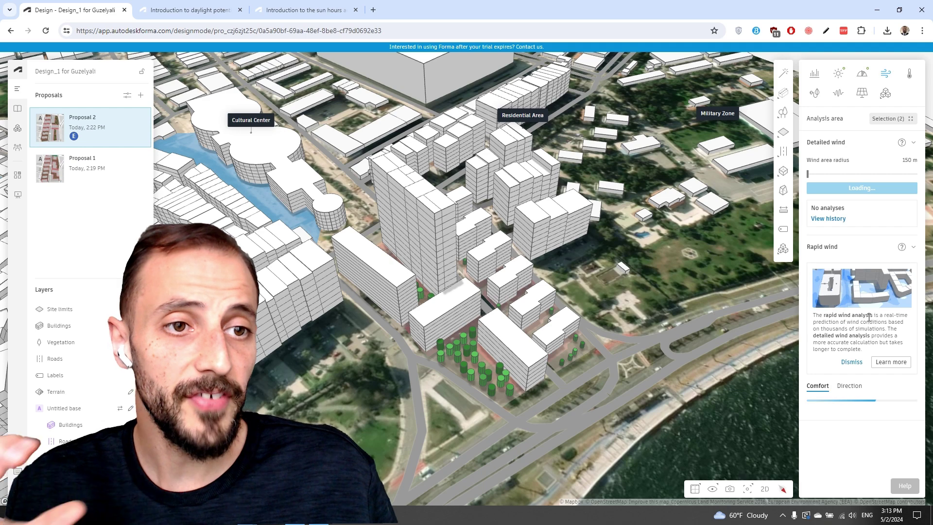
{"action": "left_click", "coordinate": [905, 151]}
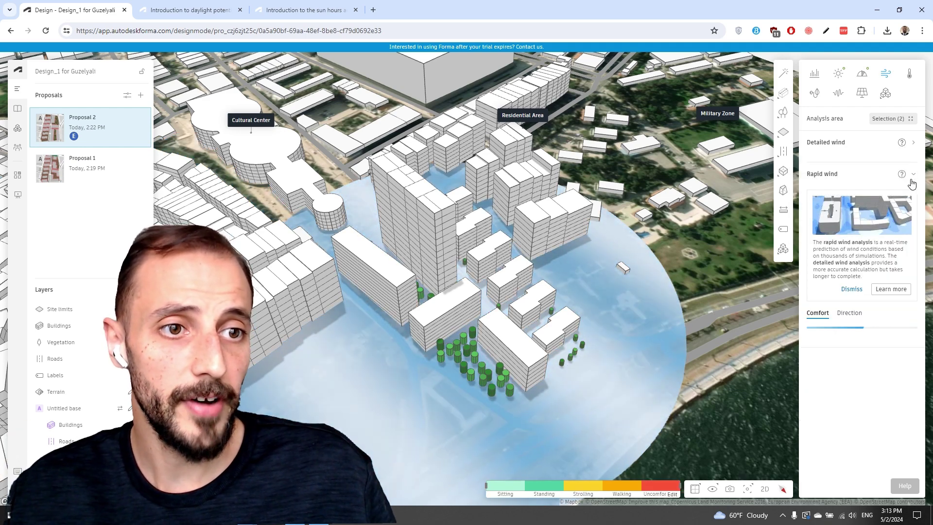
{"action": "left_click", "coordinate": [913, 174]}
{"action": "left_click", "coordinate": [912, 145]}
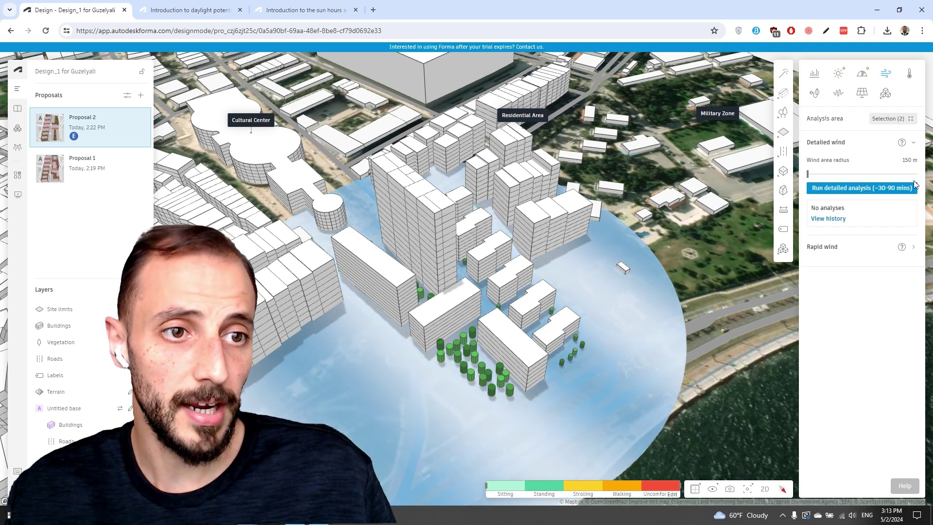
{"action": "left_click", "coordinate": [914, 144]}
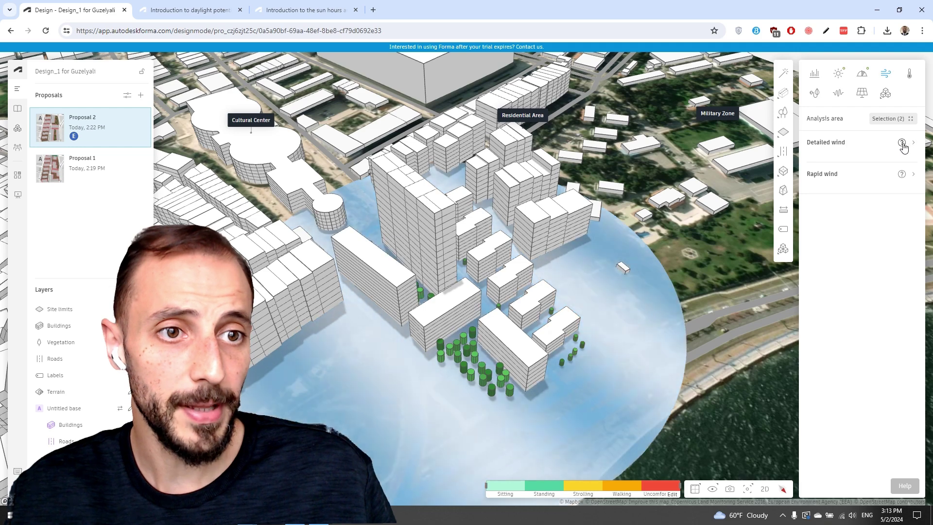
Open the wind analysis help article from the detailed wind information and return to the design
{"action": "mouse_move", "coordinate": [902, 144]}
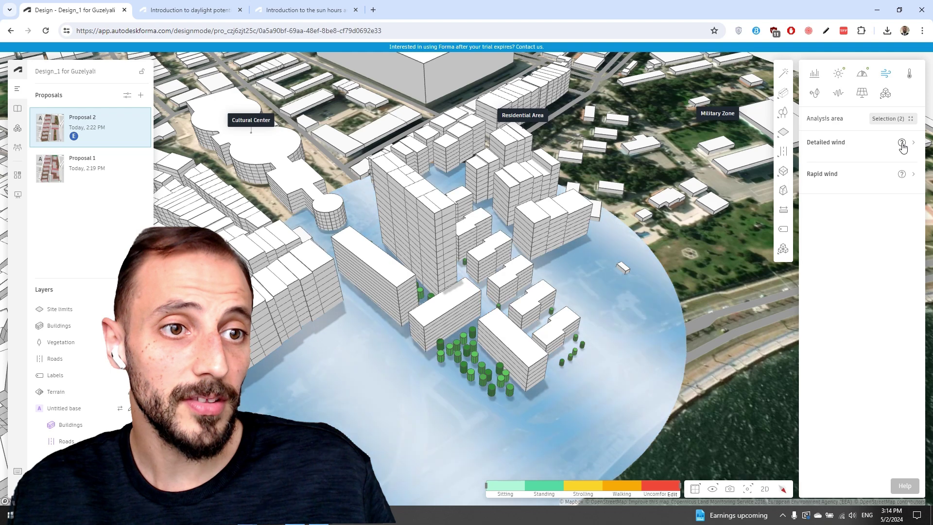
{"action": "left_click", "coordinate": [902, 145]}
{"action": "left_click", "coordinate": [885, 235]}
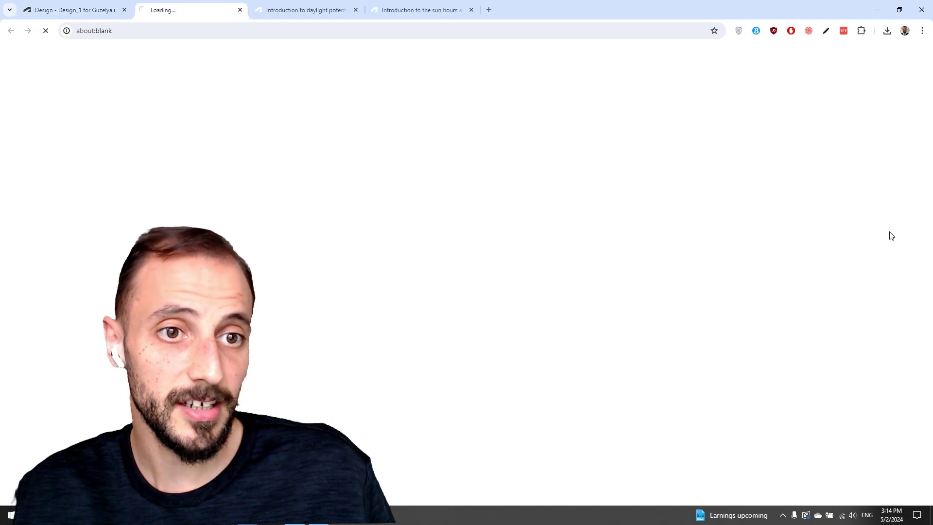
{"action": "left_click", "coordinate": [57, 4]}
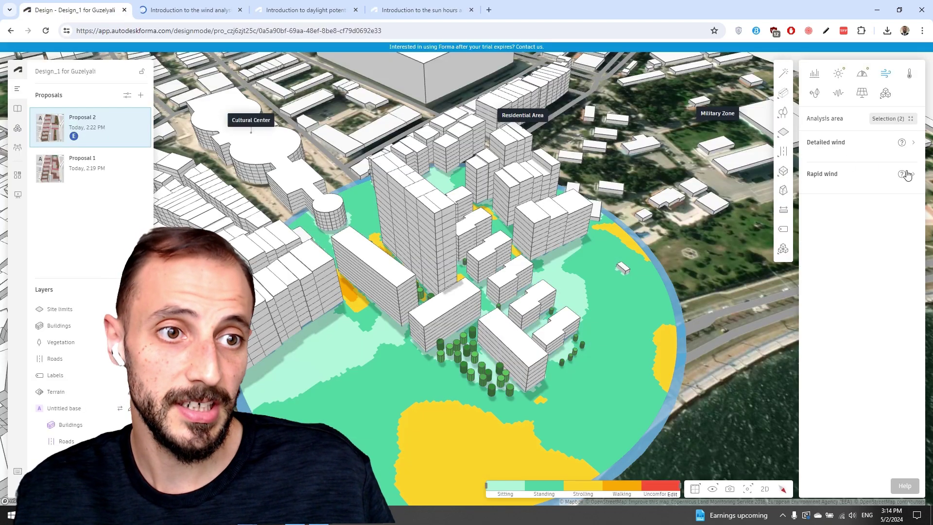
View the rapid wind section and its help description, and switch to the opened wind analysis article
{"action": "left_click", "coordinate": [915, 177]}
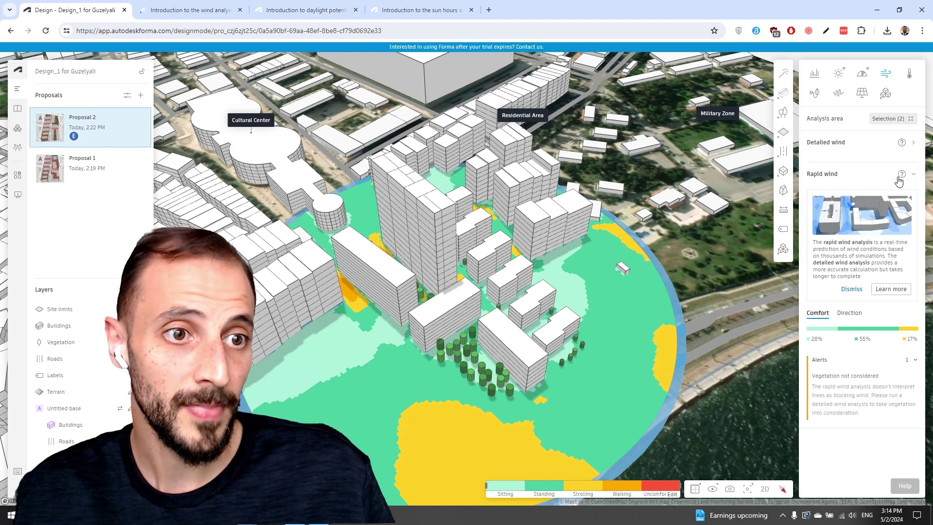
{"action": "left_click", "coordinate": [901, 178]}
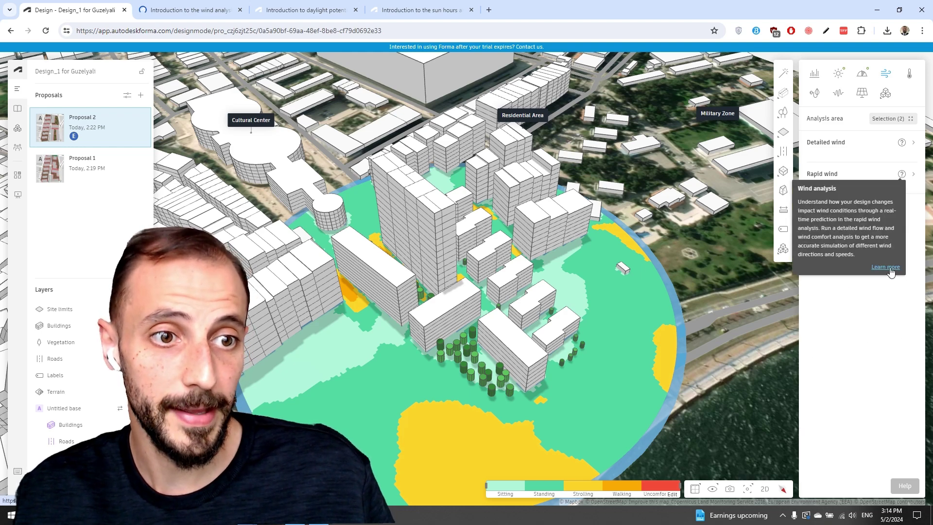
{"action": "left_click", "coordinate": [225, 11]}
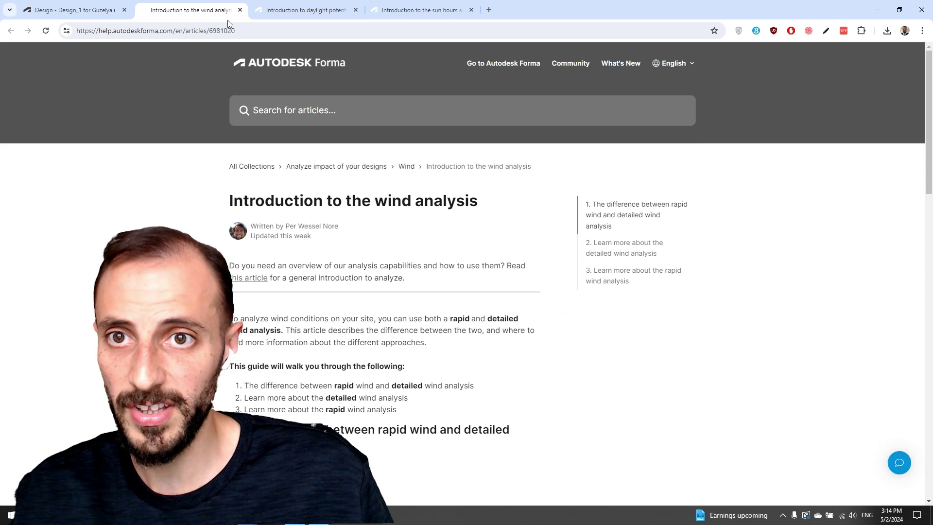
Read the help article's explanation and comparison table on the differences between rapid and detailed wind analysis
{"action": "scroll", "coordinate": [506, 278], "scroll_direction": "down", "scroll_amount": 2}
{"action": "scroll", "coordinate": [502, 290], "scroll_direction": "down", "scroll_amount": 2}
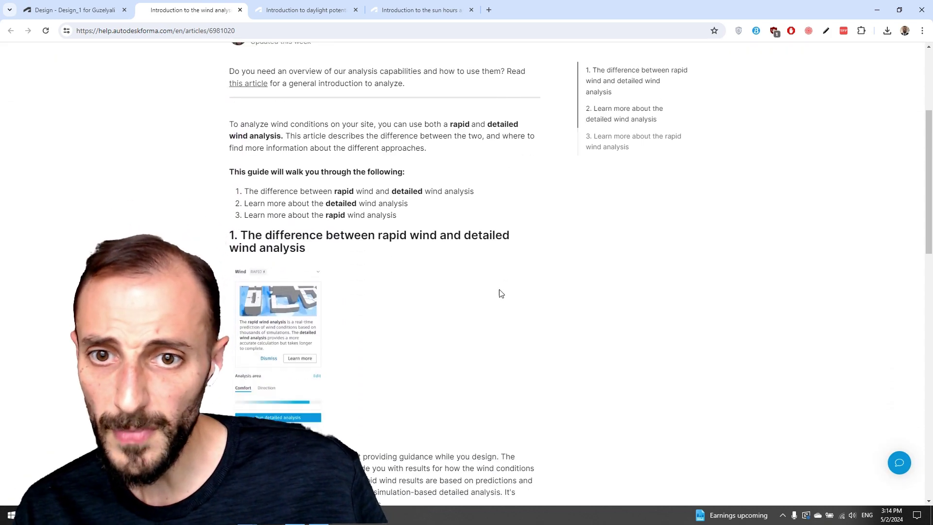
{"action": "scroll", "coordinate": [486, 291], "scroll_direction": "up", "scroll_amount": 3}
{"action": "scroll", "coordinate": [479, 340], "scroll_direction": "down", "scroll_amount": 2}
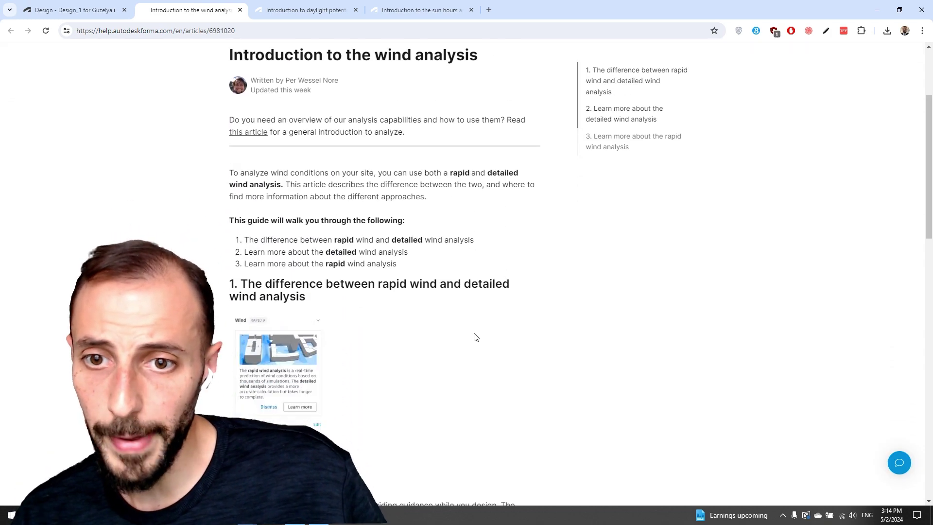
{"action": "scroll", "coordinate": [337, 268], "scroll_direction": "down", "scroll_amount": 2}
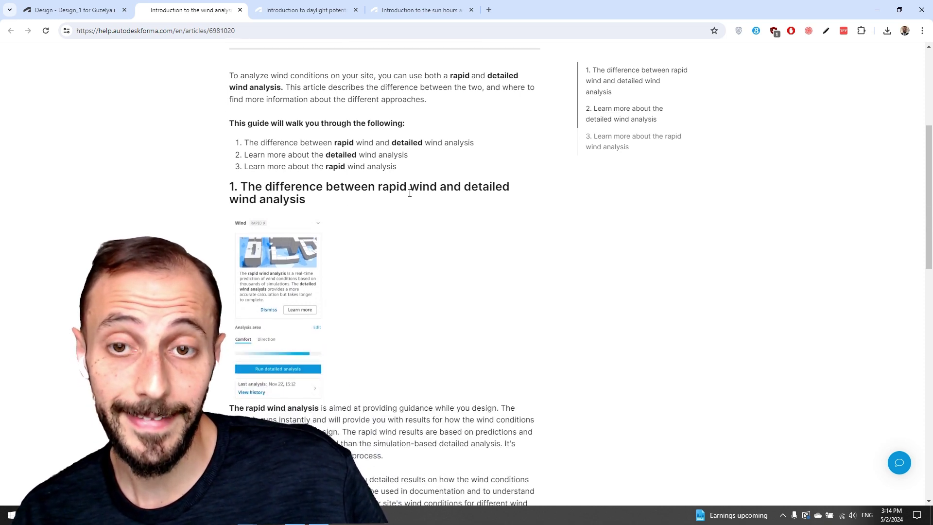
{"action": "scroll", "coordinate": [403, 199], "scroll_direction": "down", "scroll_amount": 3}
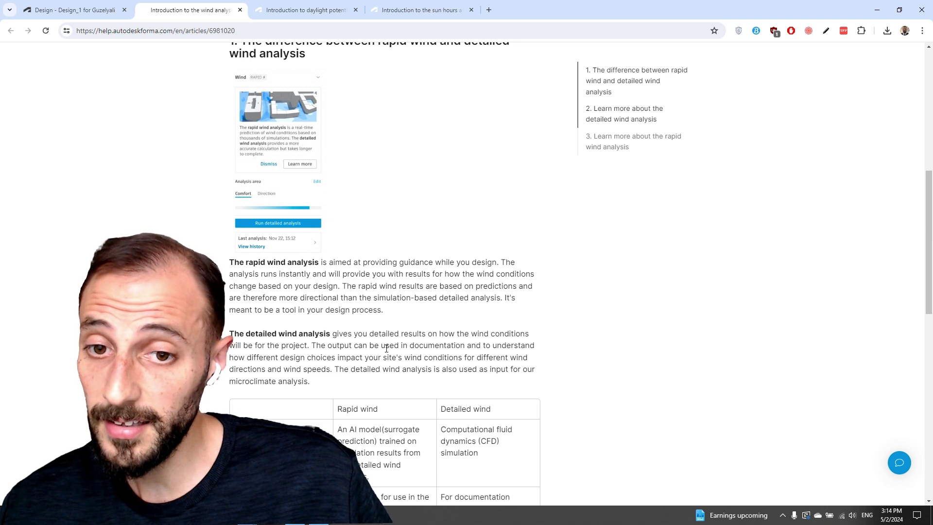
{"action": "scroll", "coordinate": [386, 350], "scroll_direction": "down", "scroll_amount": 4}
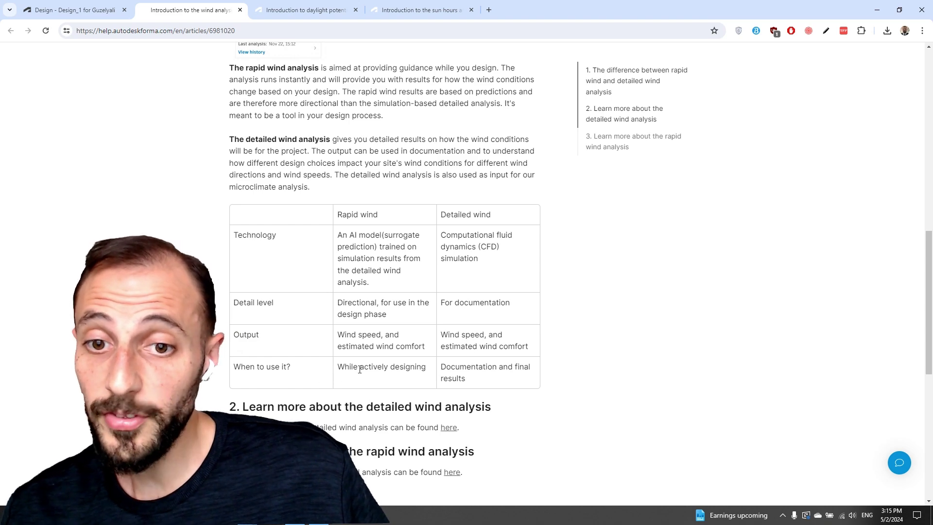
{"action": "scroll", "coordinate": [529, 379], "scroll_direction": "down", "scroll_amount": 5}
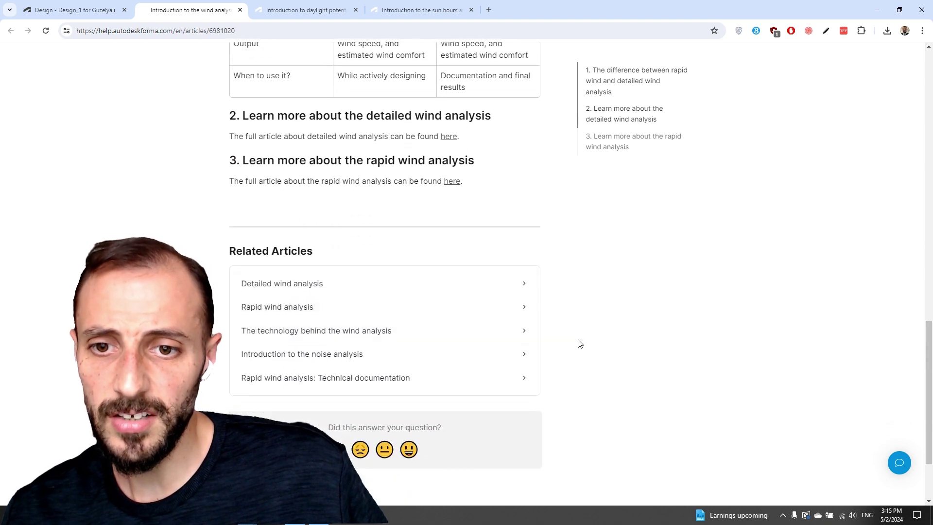
{"action": "scroll", "coordinate": [578, 344], "scroll_direction": "up", "scroll_amount": 4}
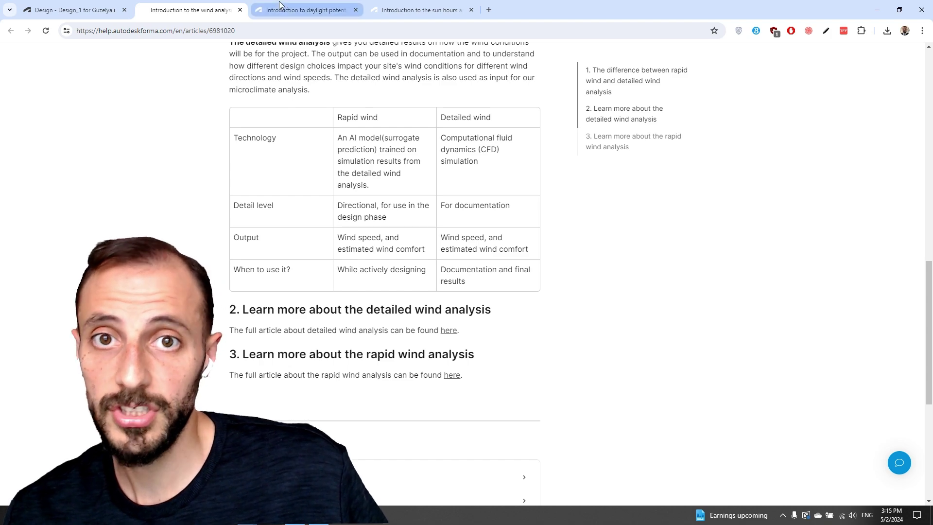
Return to the design, expand the rapid wind results, and examine the alert and the comfort map around the buildings
{"action": "left_click", "coordinate": [89, 6]}
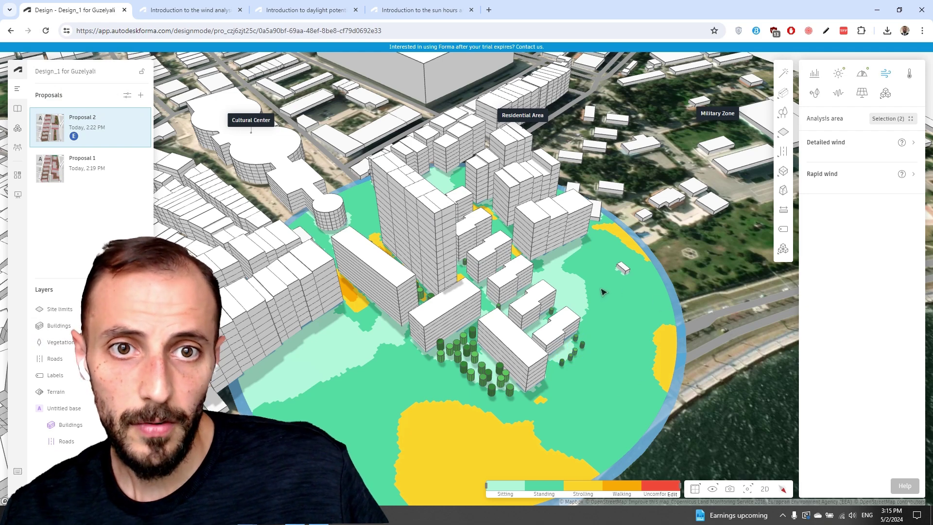
{"action": "left_click_drag", "start_coordinate": [604, 292], "coordinate": [549, 296]}
{"action": "left_click", "coordinate": [913, 175]}
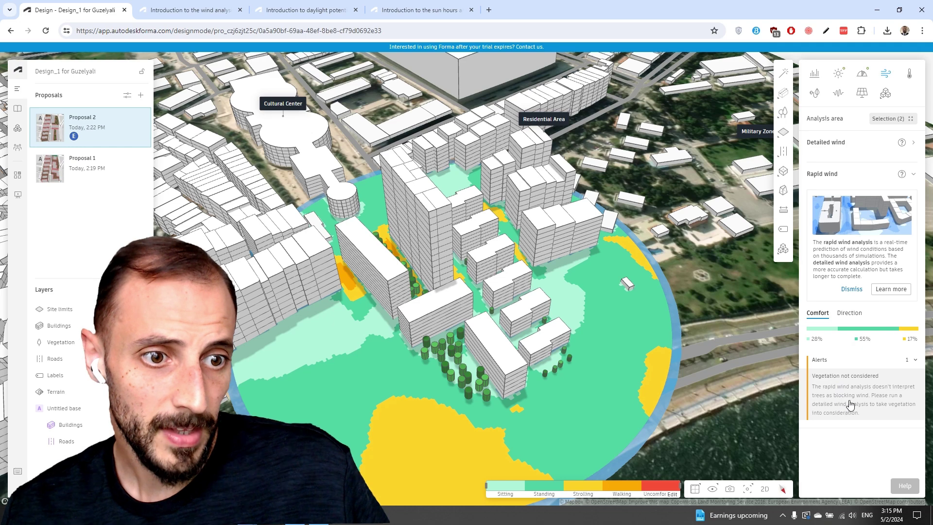
{"action": "left_click_drag", "start_coordinate": [682, 343], "coordinate": [670, 331]}
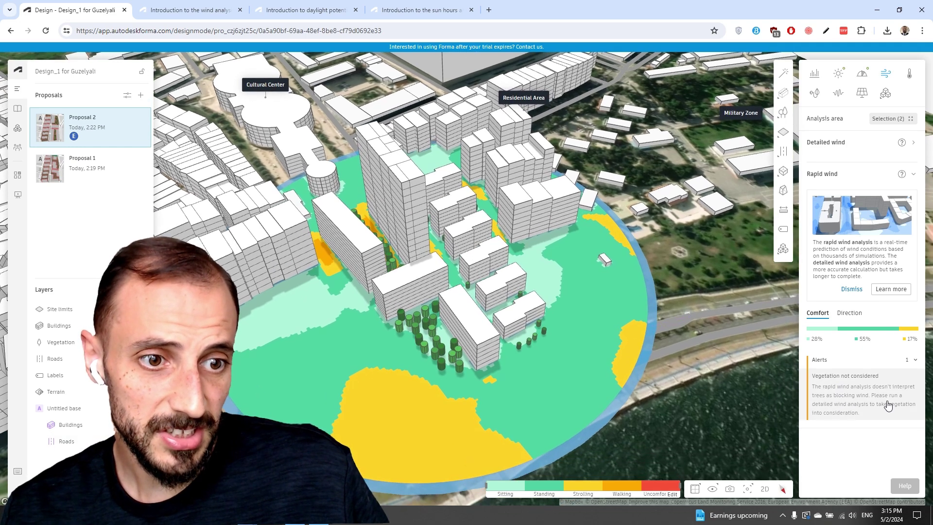
{"action": "left_click", "coordinate": [917, 362]}
{"action": "left_click", "coordinate": [916, 361]}
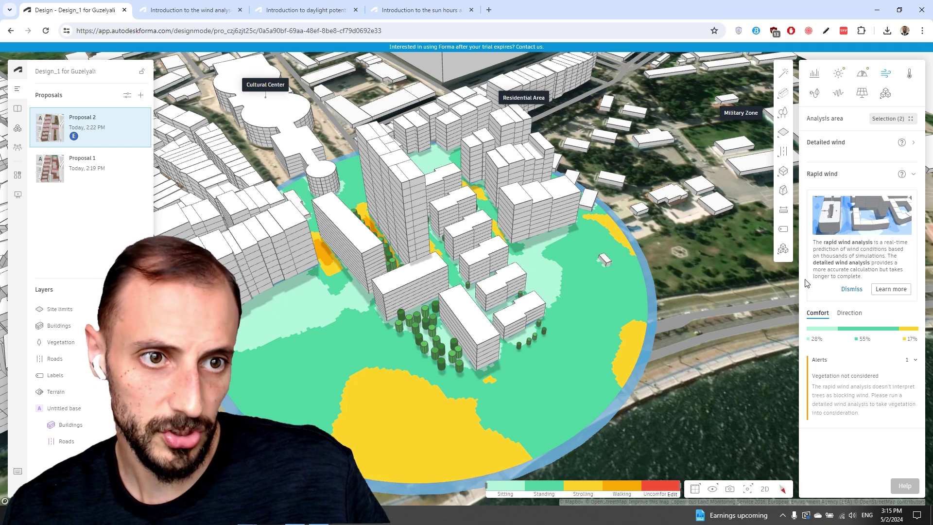
{"action": "left_click_drag", "start_coordinate": [481, 306], "coordinate": [595, 299]}
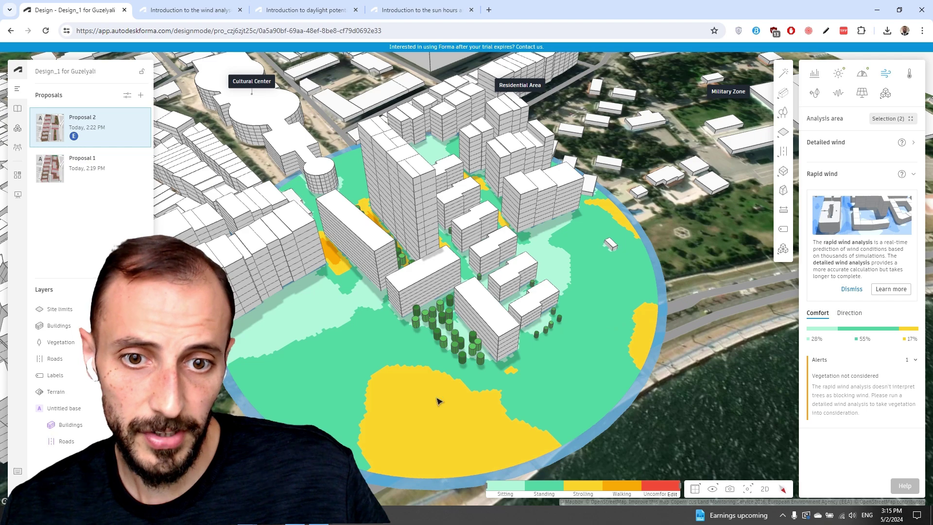
{"action": "left_click_drag", "start_coordinate": [551, 380], "coordinate": [677, 293]}
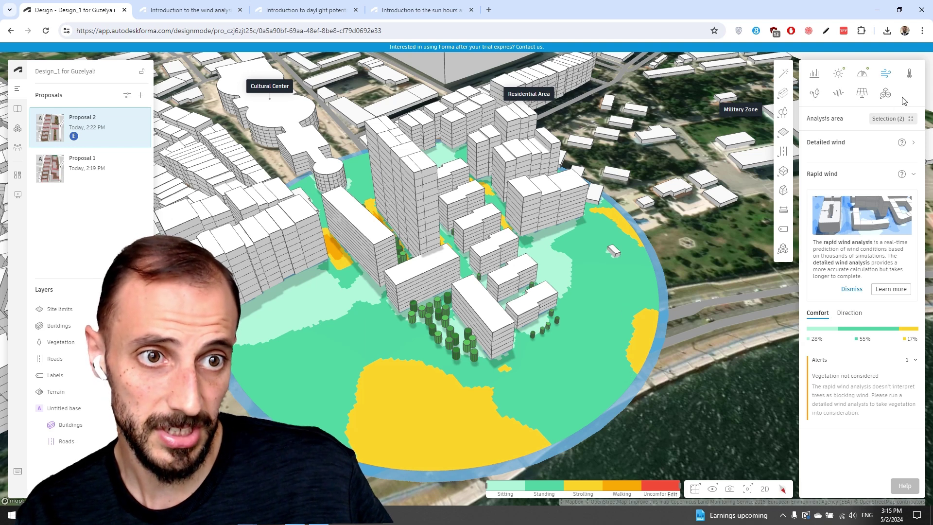
Change the analysis area to a custom circle placed over the Military Zone buildings
{"action": "left_click", "coordinate": [910, 119]}
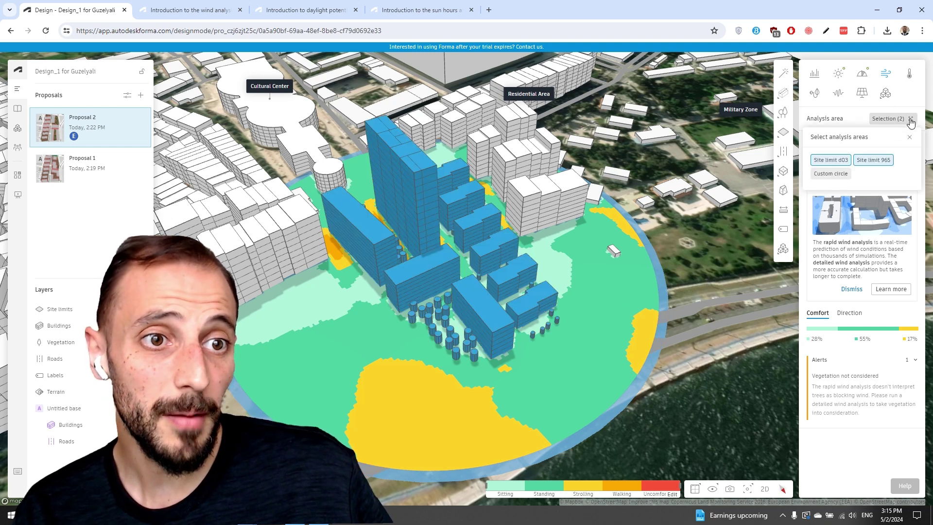
{"action": "left_click", "coordinate": [824, 175]}
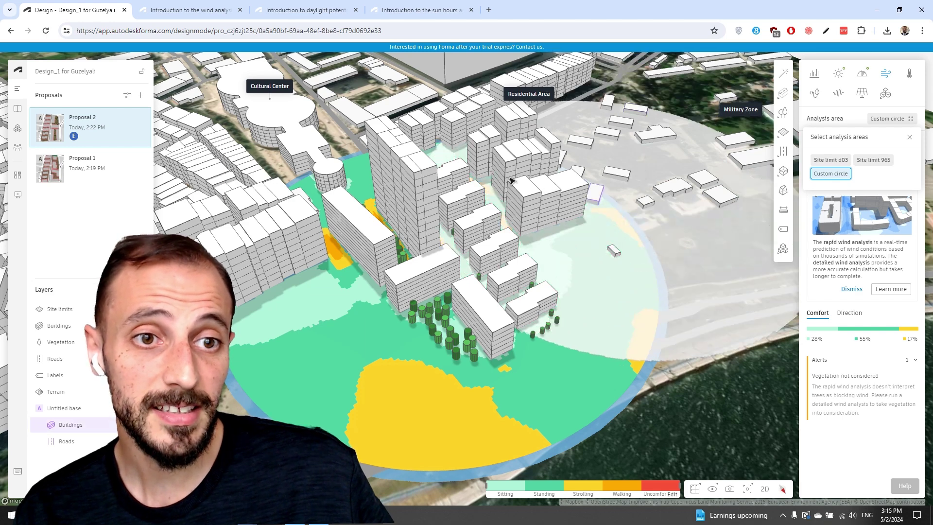
{"action": "scroll", "coordinate": [433, 141], "scroll_direction": "down", "scroll_amount": 10}
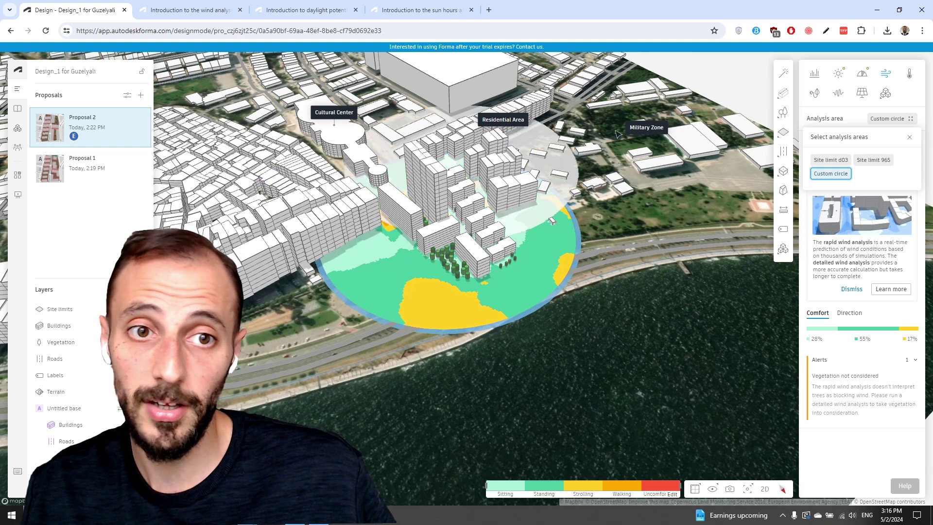
{"action": "left_click", "coordinate": [687, 151]}
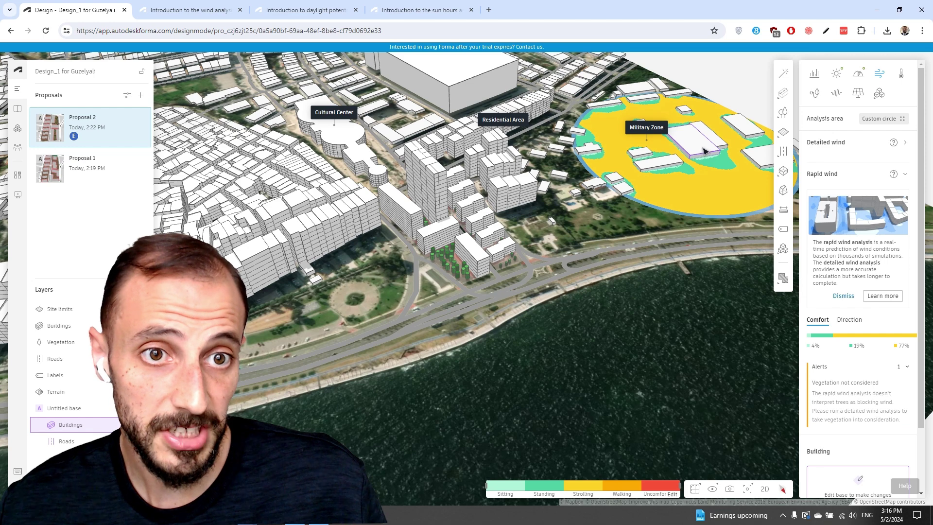
Set the analysis area to both Site limit d03 and Site limit 965, and close the area selection
{"action": "left_click", "coordinate": [875, 119]}
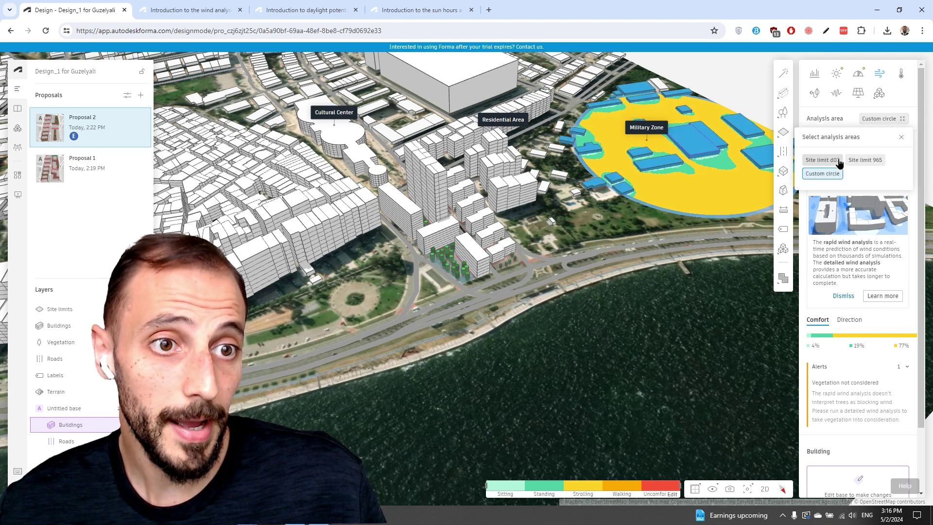
{"action": "left_click", "coordinate": [823, 160]}
{"action": "left_click", "coordinate": [865, 160]}
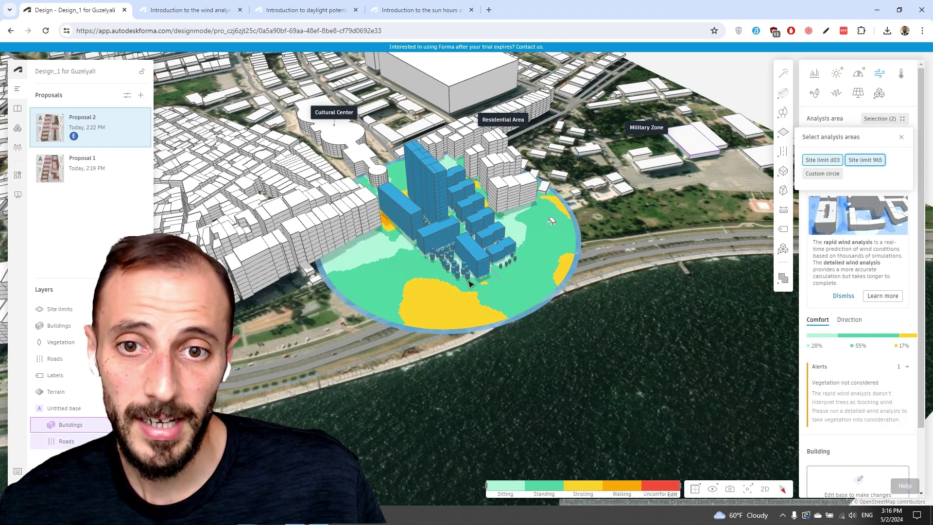
{"action": "left_click", "coordinate": [610, 246]}
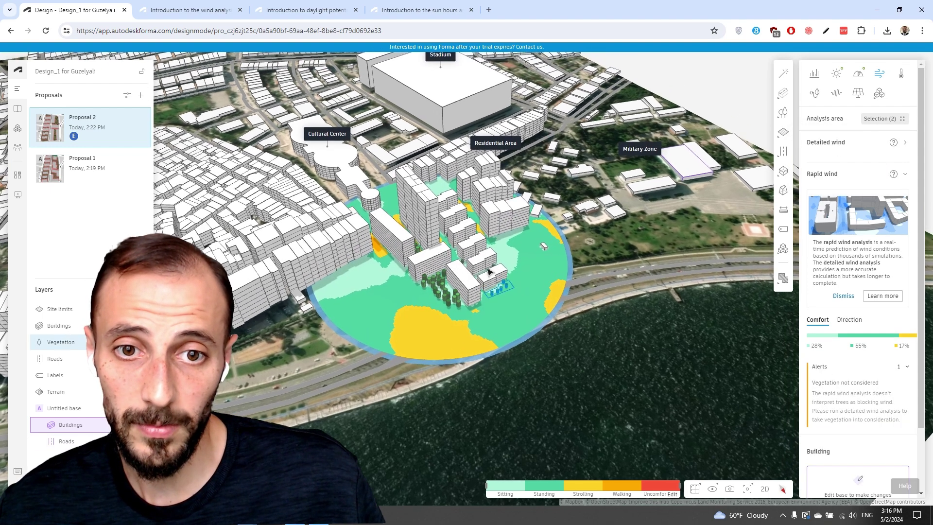
Inspect the share of each category in the rapid wind comfort distribution
{"action": "scroll", "coordinate": [855, 252], "scroll_direction": "down", "scroll_amount": 3}
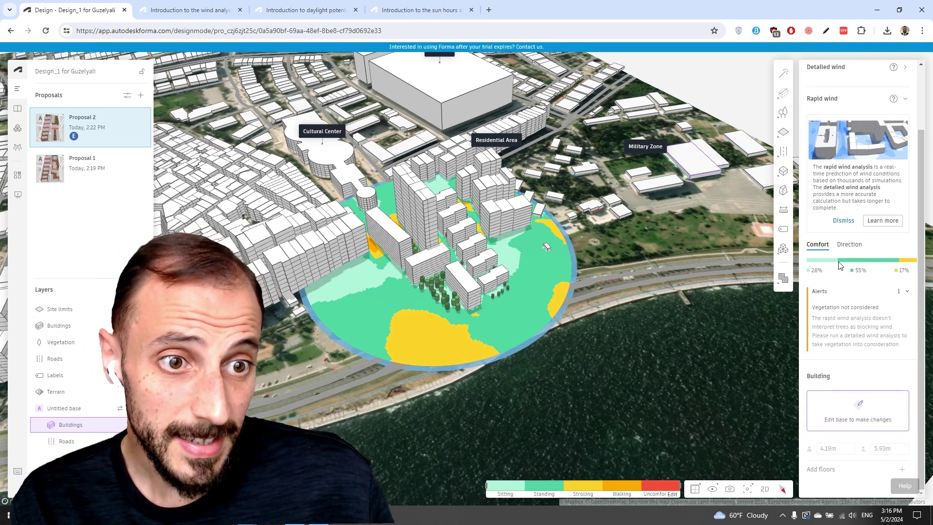
{"action": "mouse_move", "coordinate": [824, 264]}
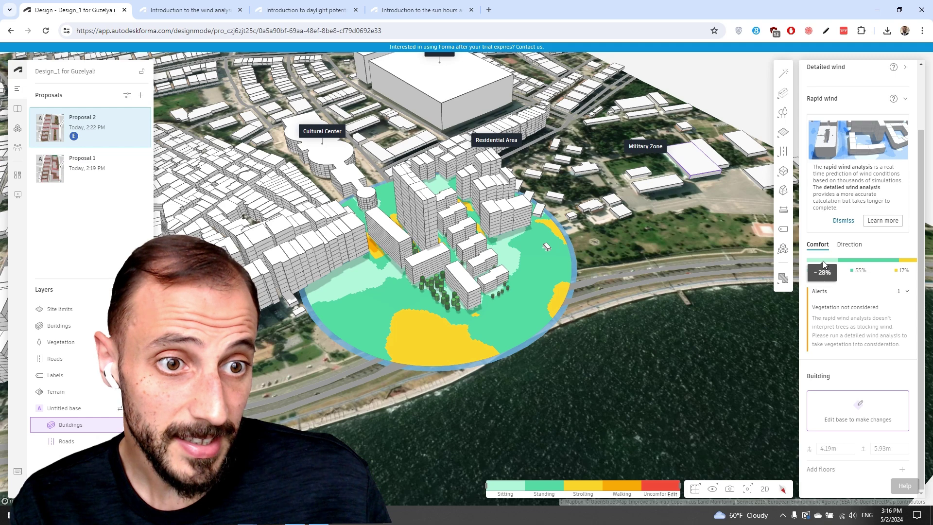
{"action": "mouse_move", "coordinate": [857, 264]}
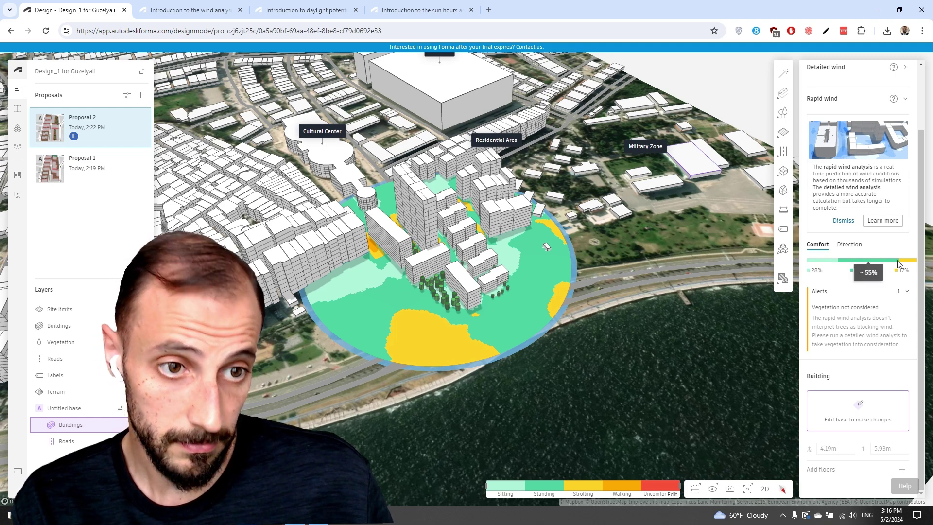
{"action": "mouse_move", "coordinate": [911, 263]}
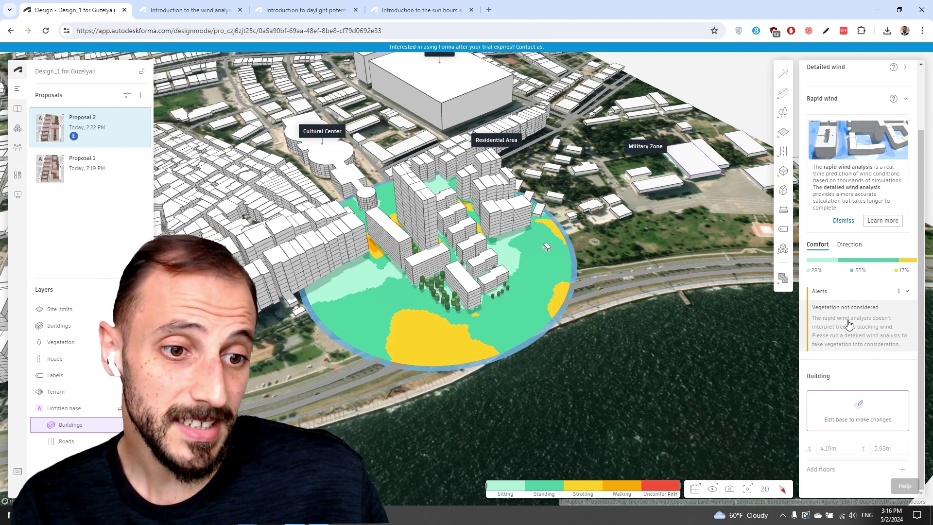
Examine the rapid wind comfort map around the trees and buildings from close up and from above
{"action": "left_click", "coordinate": [752, 103]}
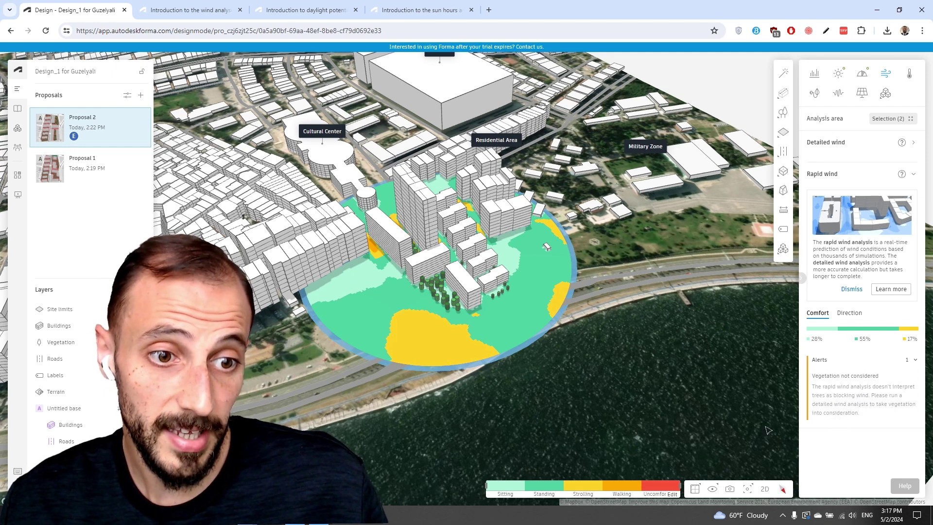
{"action": "left_click_drag", "start_coordinate": [573, 363], "coordinate": [503, 330]}
{"action": "scroll", "coordinate": [503, 330], "scroll_direction": "up", "scroll_amount": 10}
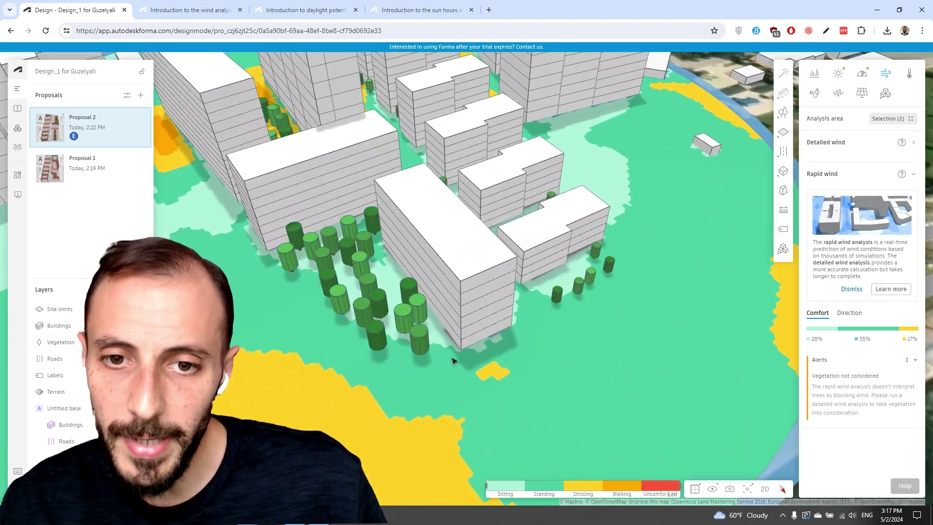
{"action": "scroll", "coordinate": [394, 320], "scroll_direction": "up", "scroll_amount": 8}
{"action": "scroll", "coordinate": [390, 313], "scroll_direction": "down", "scroll_amount": 8}
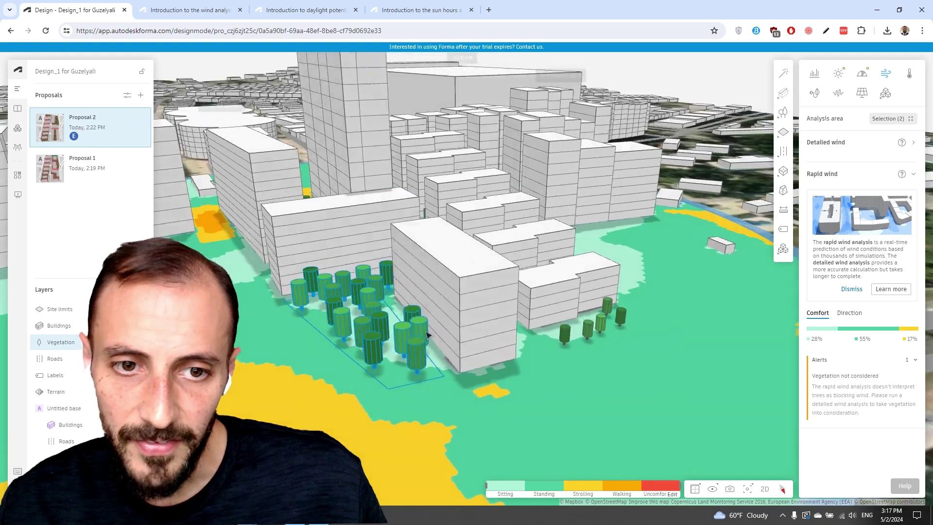
{"action": "scroll", "coordinate": [483, 366], "scroll_direction": "down", "scroll_amount": 8}
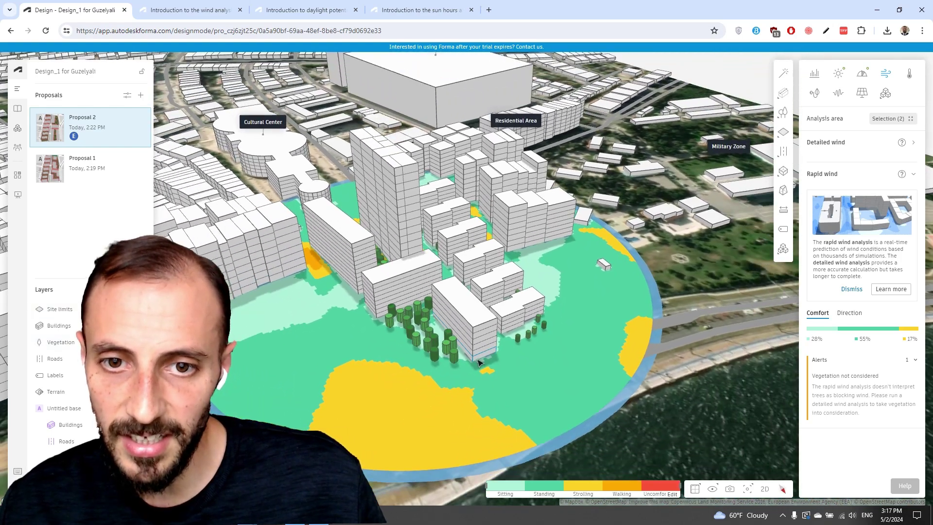
{"action": "scroll", "coordinate": [385, 346], "scroll_direction": "up", "scroll_amount": 2}
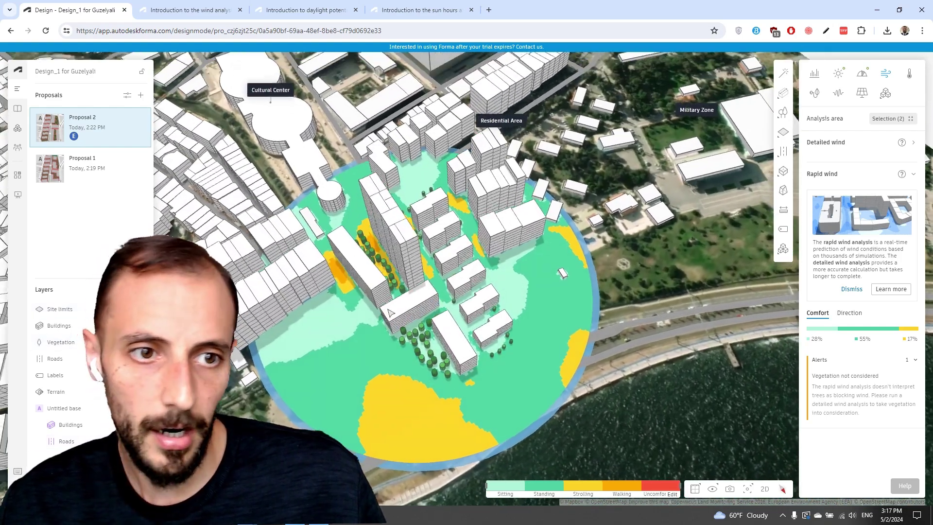
Show the rapid wind results by direction and choose the west wind (W 270°) on the wind rose
{"action": "left_click", "coordinate": [849, 313]}
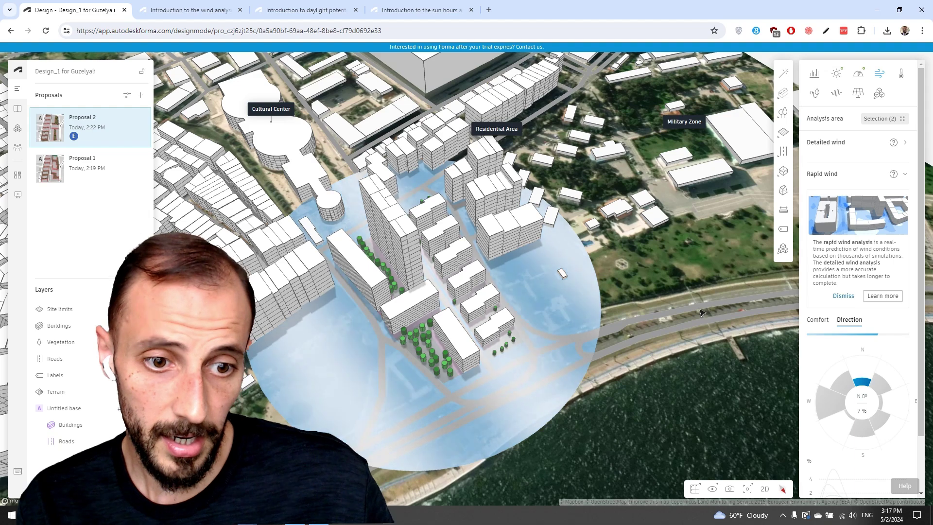
{"action": "scroll", "coordinate": [906, 287], "scroll_direction": "down", "scroll_amount": 2}
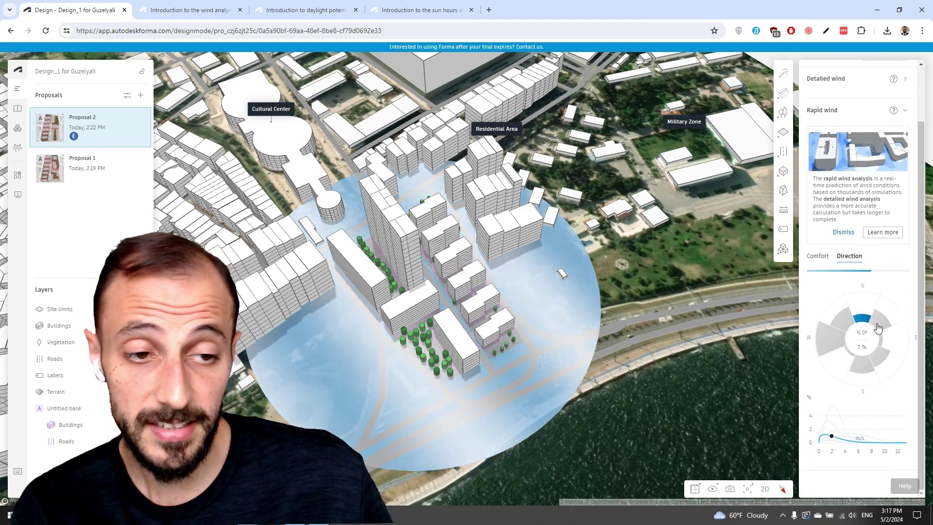
{"action": "left_click", "coordinate": [828, 340]}
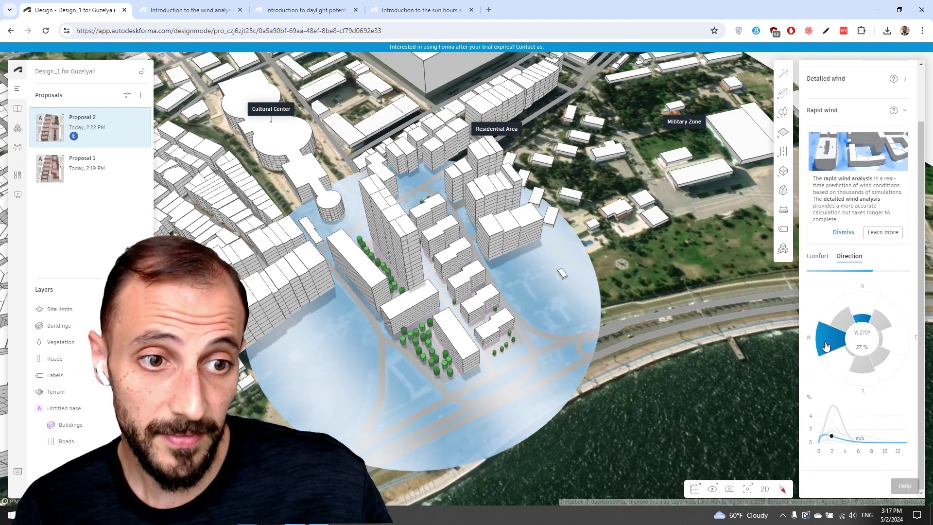
{"action": "left_click", "coordinate": [858, 346]}
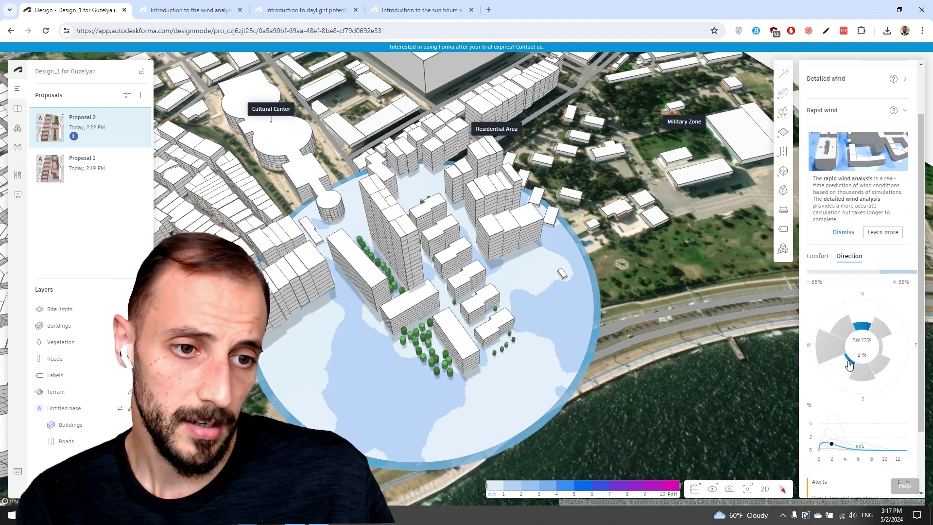
{"action": "left_click", "coordinate": [831, 357]}
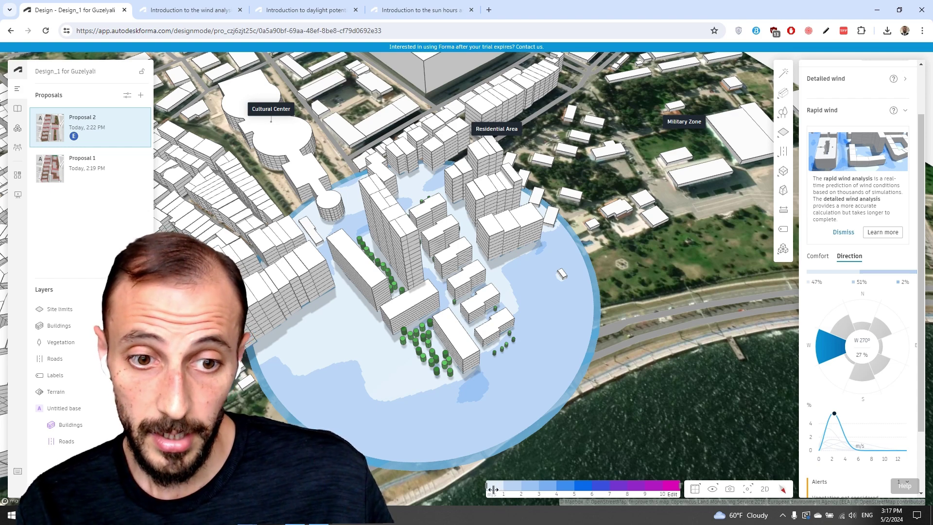
{"action": "left_click", "coordinate": [672, 495]}
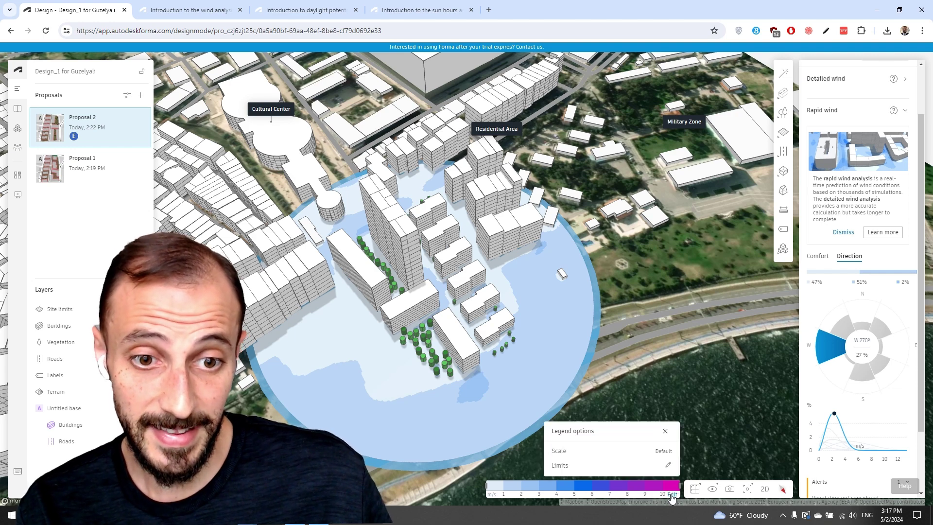
{"action": "left_click", "coordinate": [668, 465]}
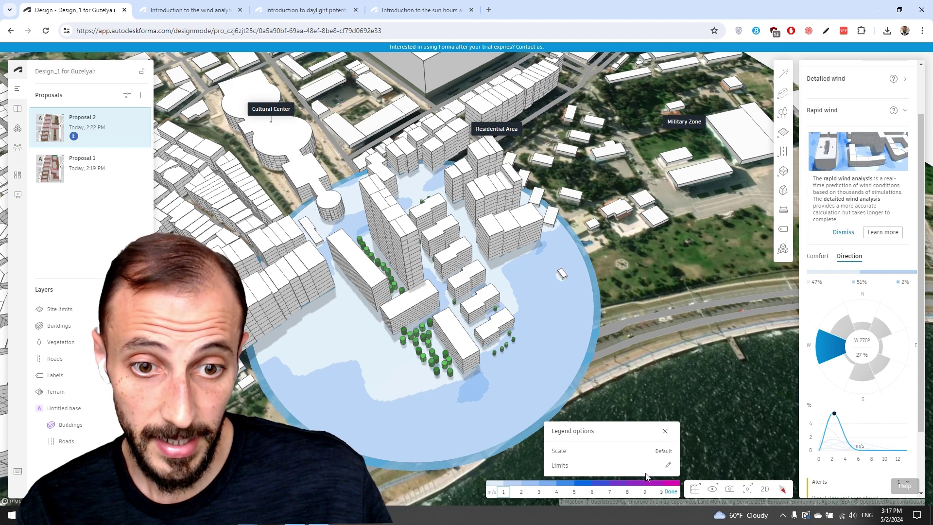
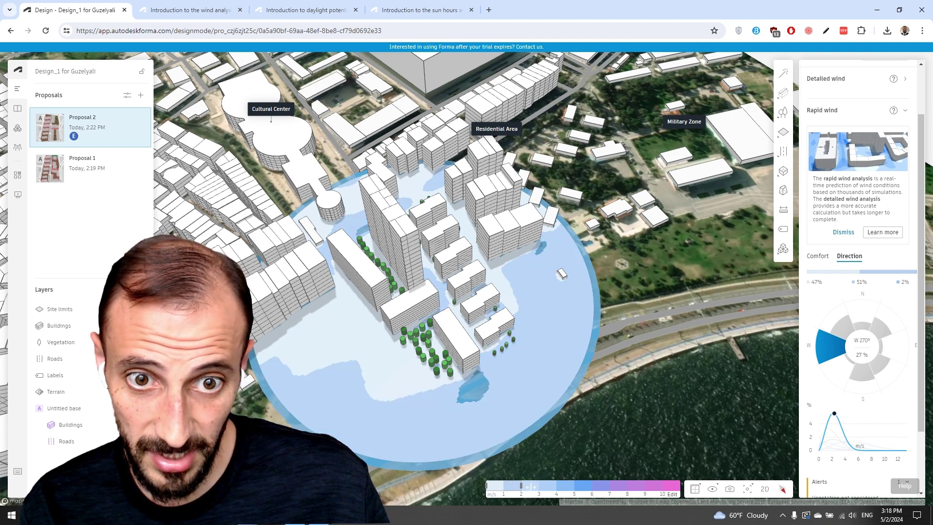
{"action": "left_click_drag", "start_coordinate": [680, 486], "coordinate": [665, 484]}
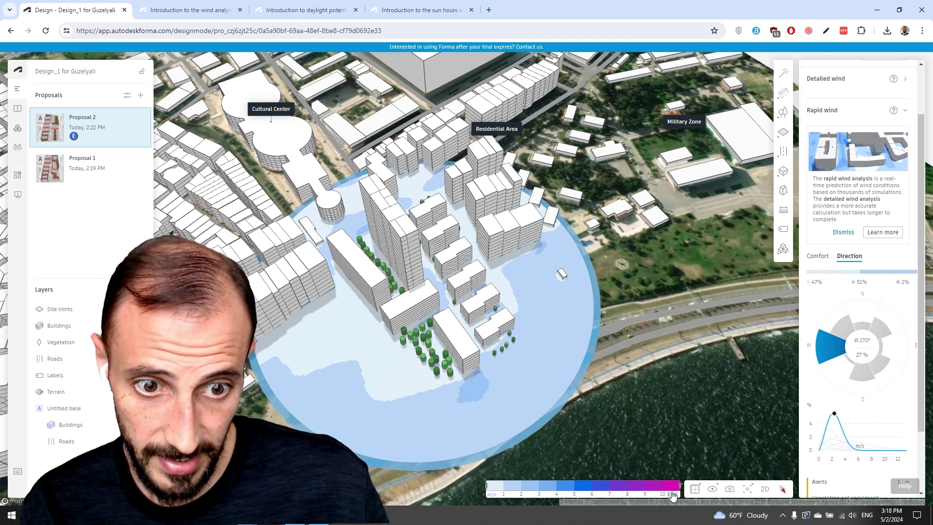
{"action": "left_click", "coordinate": [672, 494]}
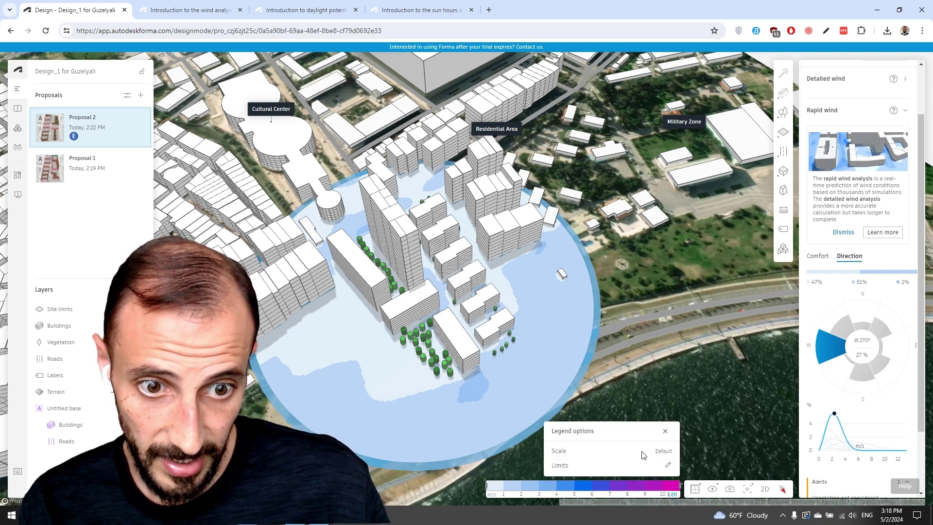
{"action": "left_click", "coordinate": [667, 466]}
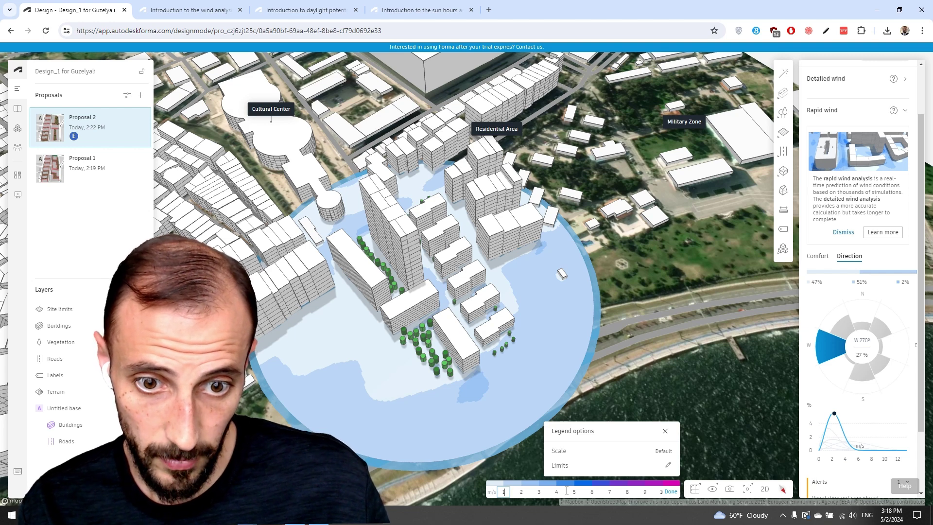
{"action": "left_click", "coordinate": [658, 490]}
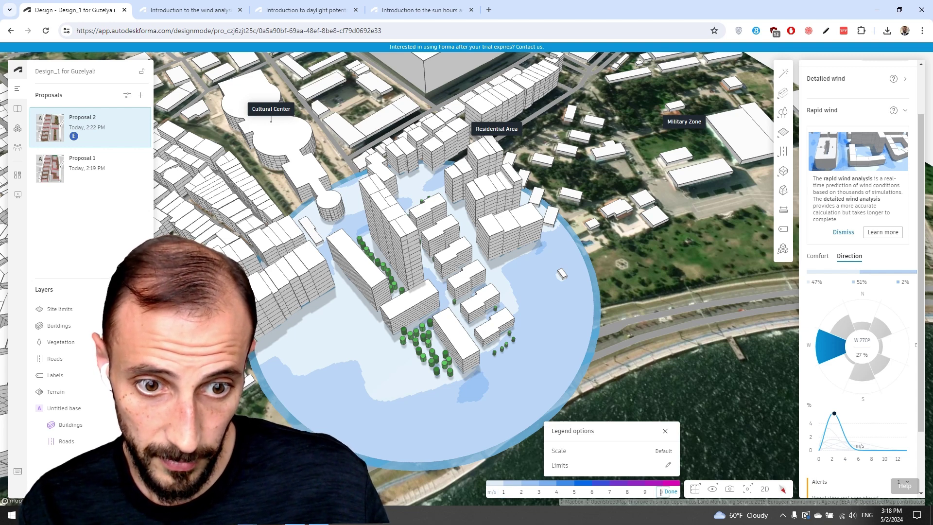
{"action": "left_click", "coordinate": [671, 492]}
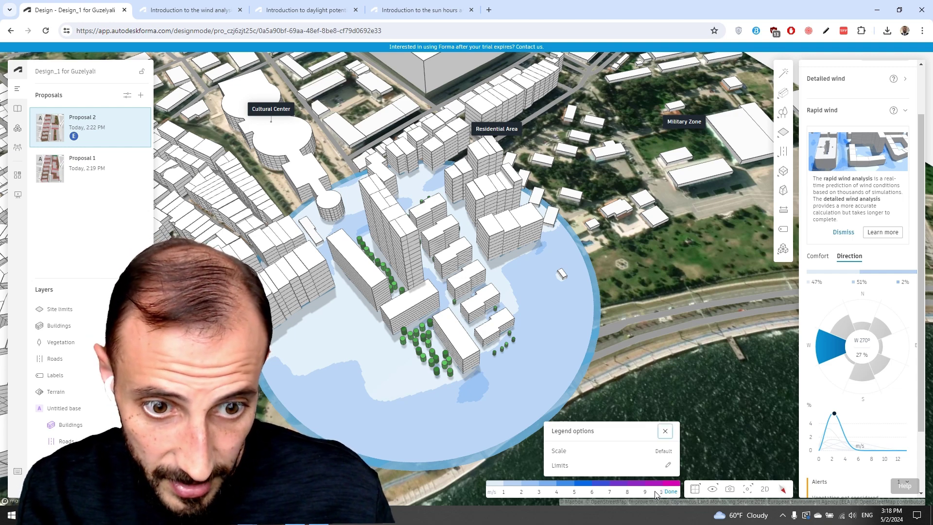
Try a custom upper limit on the wind speed legend and reset the limits to the default scale
{"action": "left_click", "coordinate": [659, 491]}
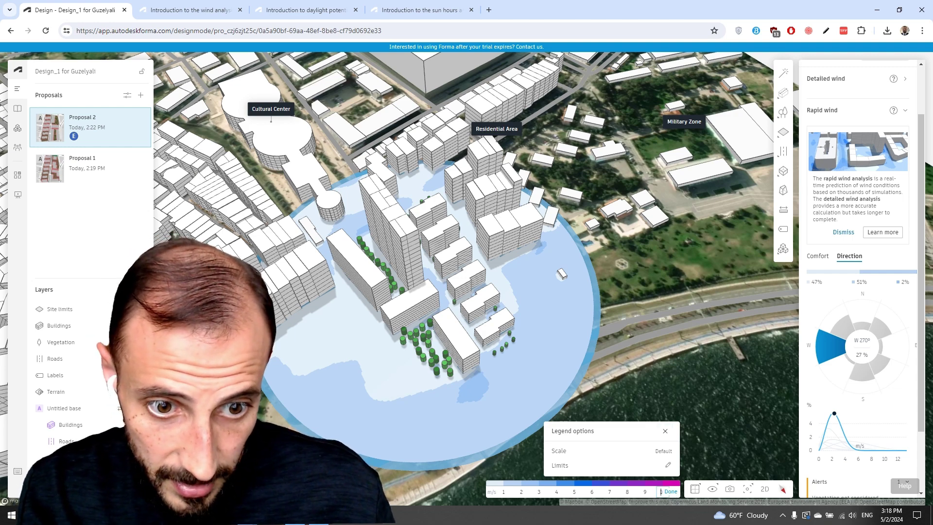
{"action": "left_click", "coordinate": [576, 492]}
{"action": "left_click", "coordinate": [661, 492]}
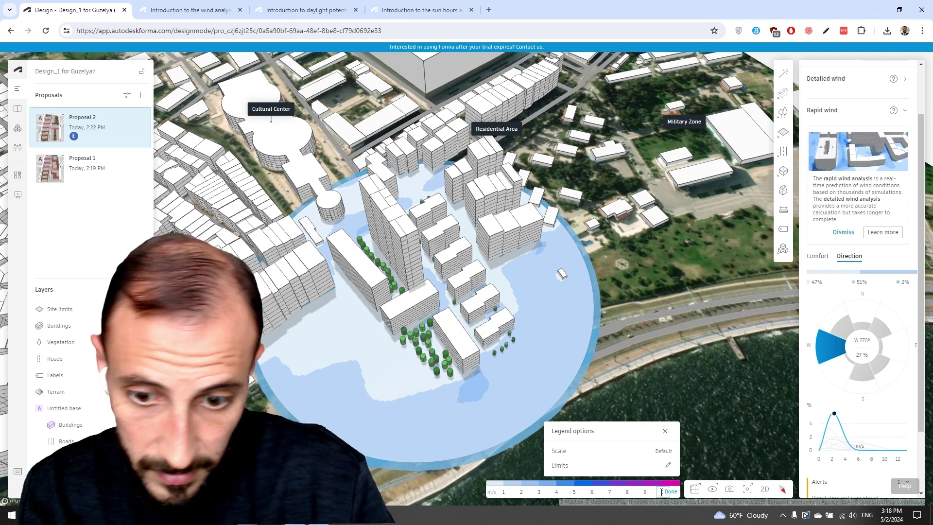
{"action": "left_click", "coordinate": [671, 492]}
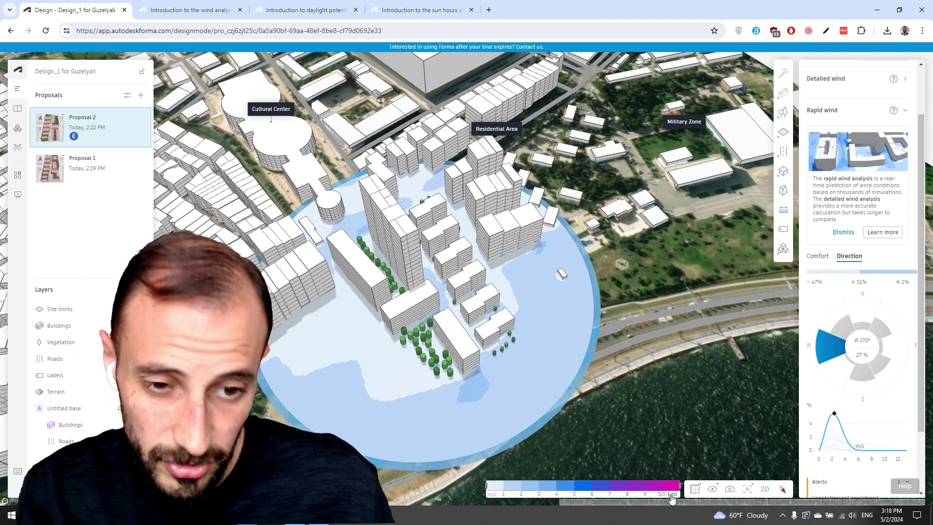
{"action": "left_click", "coordinate": [671, 494]}
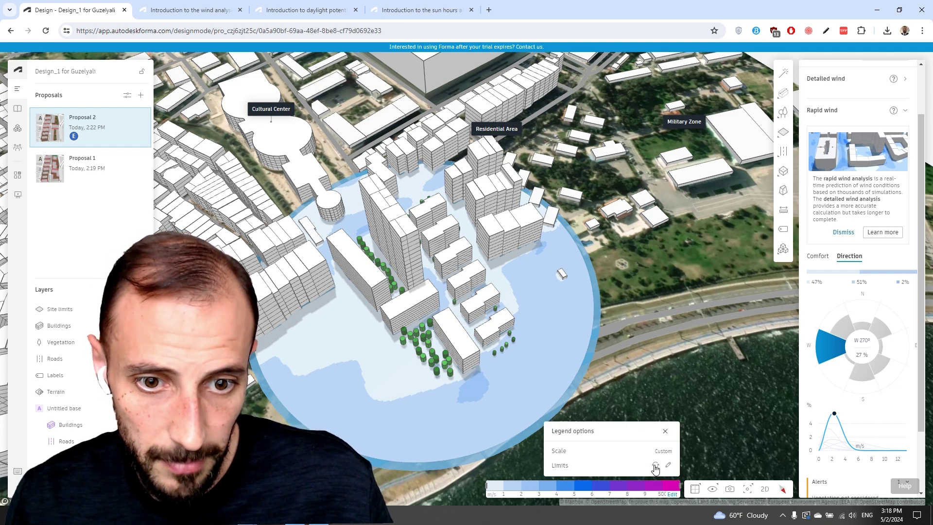
{"action": "left_click", "coordinate": [655, 466]}
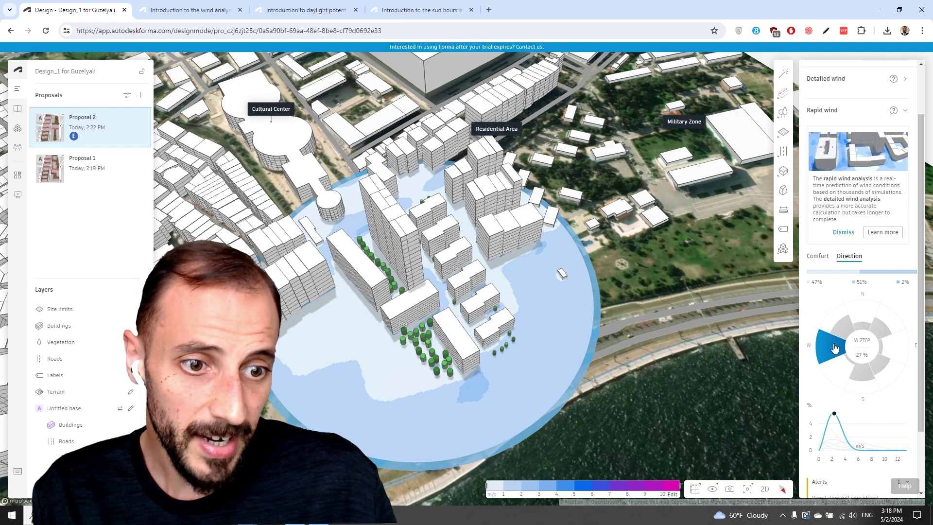
Review the west wind's rose segment and speed curve, and switch the rapid wind results to the northwest direction (NW 315°)
{"action": "scroll", "coordinate": [843, 346], "scroll_direction": "down", "scroll_amount": 2}
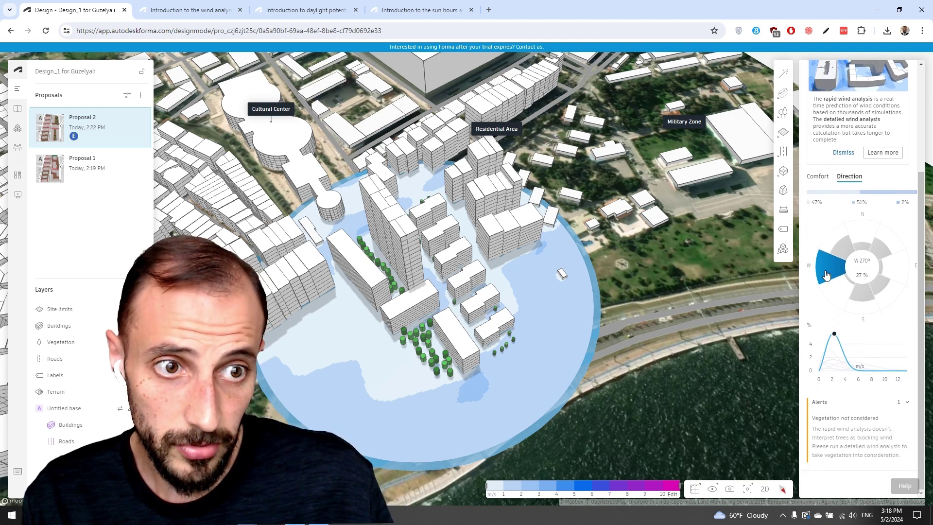
{"action": "mouse_move", "coordinate": [847, 194]}
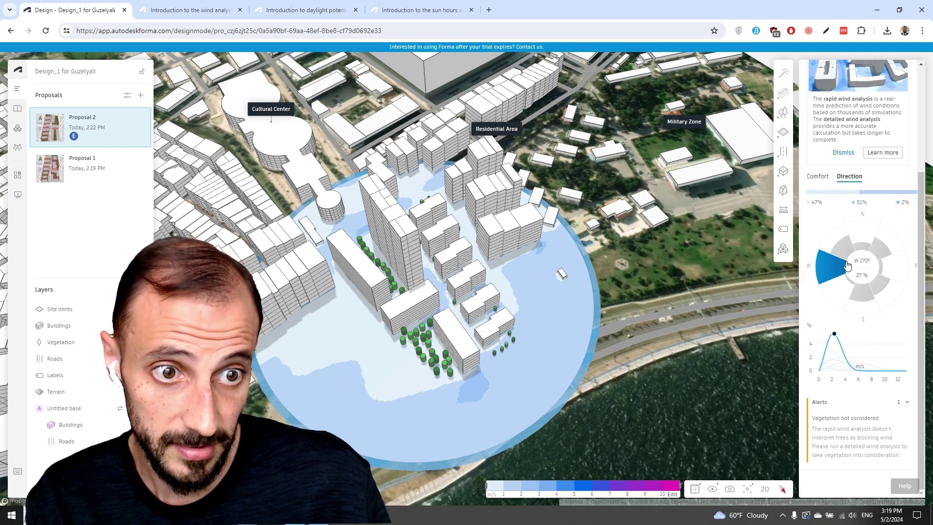
{"action": "mouse_move", "coordinate": [849, 257]}
{"action": "mouse_move", "coordinate": [835, 339]}
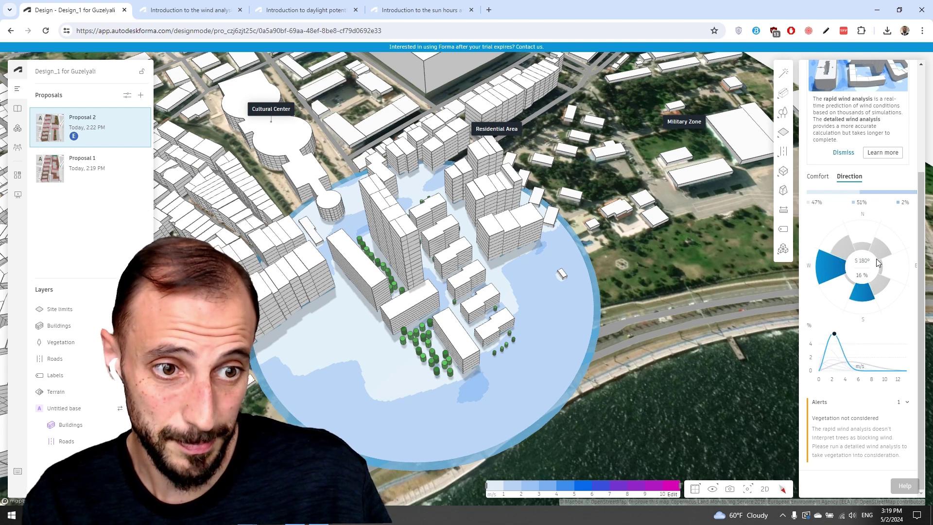
{"action": "left_click", "coordinate": [845, 247]}
{"action": "scroll", "coordinate": [846, 249], "scroll_direction": "up", "scroll_amount": 2}
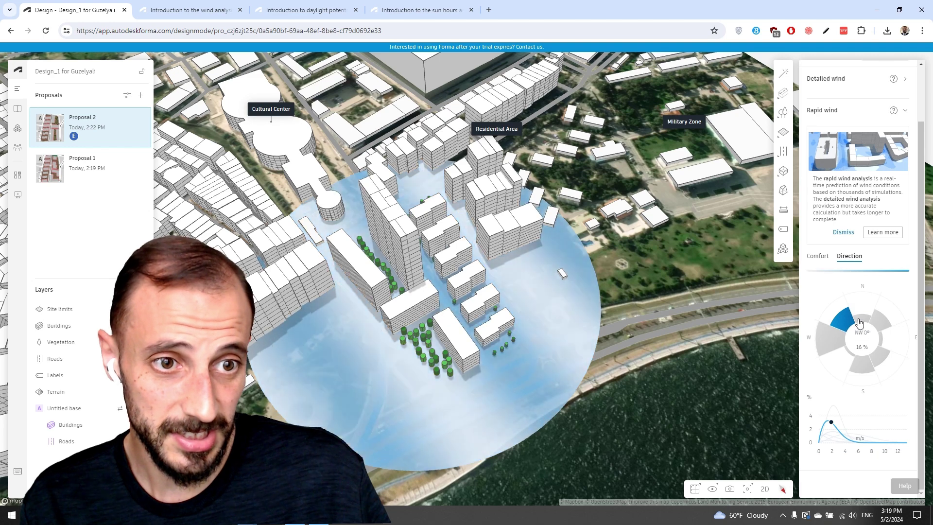
Examine the speed curve and flow map for the northwest wind, and collapse the Alerts section
{"action": "mouse_move", "coordinate": [886, 360]}
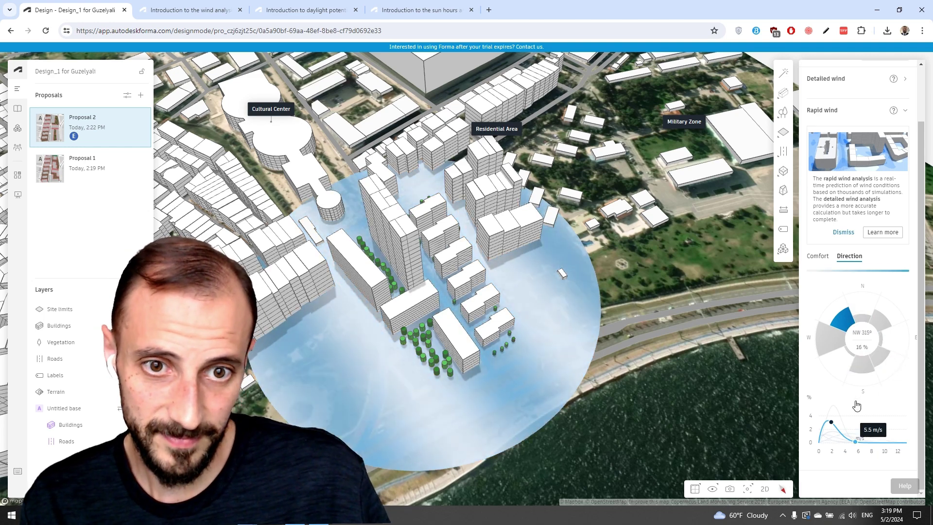
{"action": "mouse_move", "coordinate": [864, 323]}
{"action": "scroll", "coordinate": [864, 324], "scroll_direction": "up", "scroll_amount": 2}
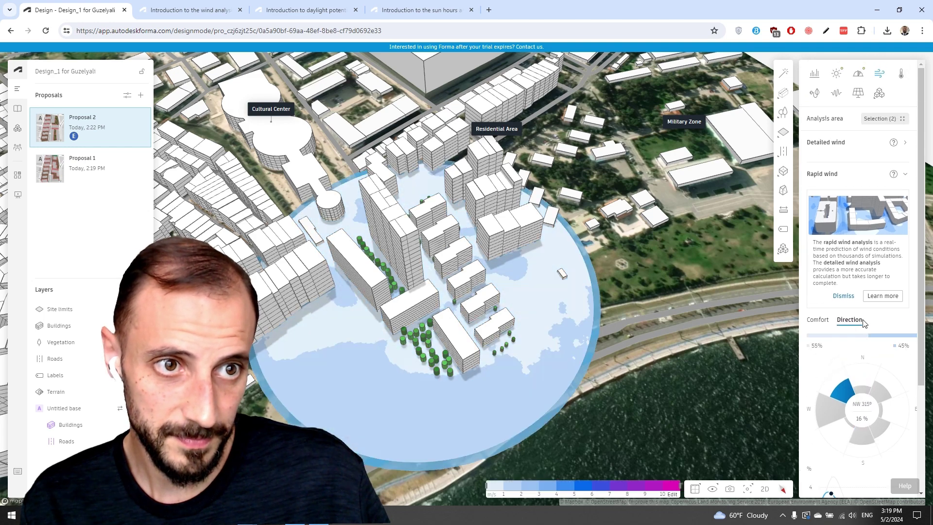
{"action": "scroll", "coordinate": [858, 350], "scroll_direction": "down", "scroll_amount": 3}
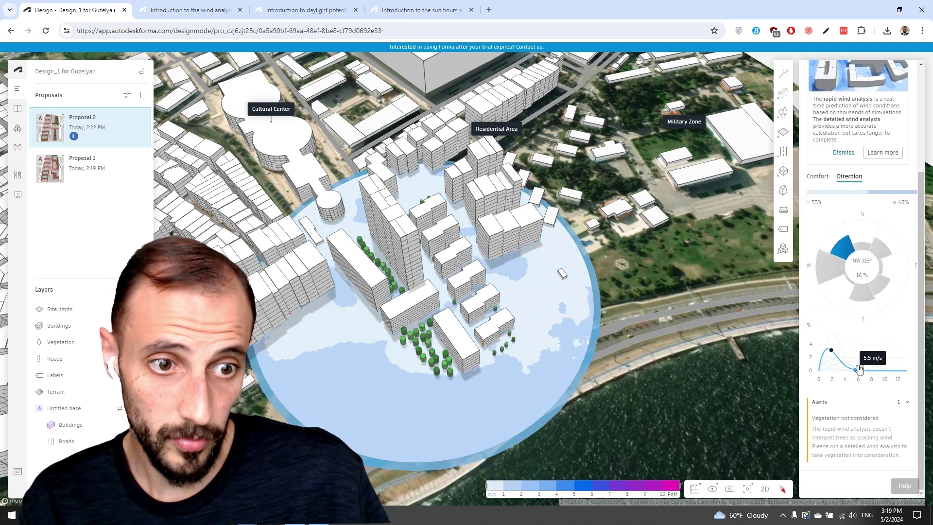
{"action": "left_click", "coordinate": [909, 405]}
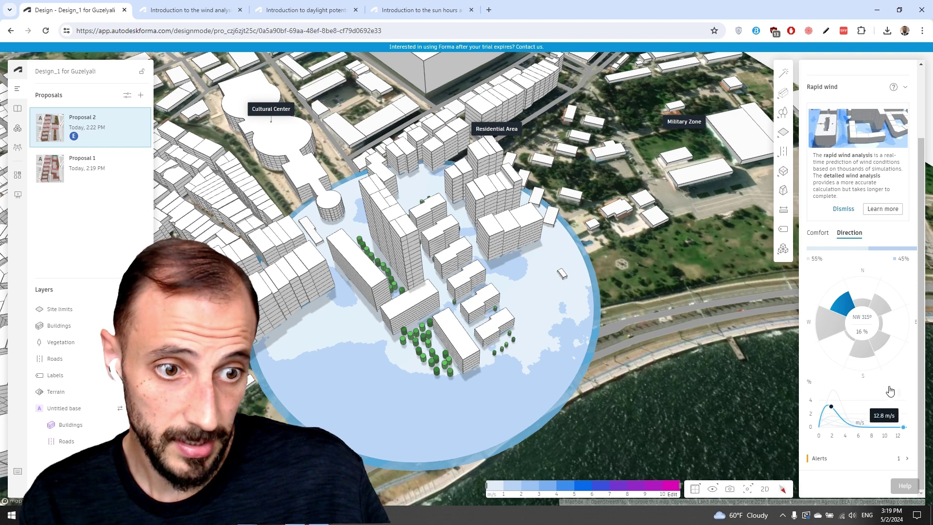
Run the detailed wind analysis for the selected site limits with a wind area radius of 150 m
{"action": "scroll", "coordinate": [889, 350], "scroll_direction": "up", "scroll_amount": 3}
{"action": "left_click", "coordinate": [846, 144]}
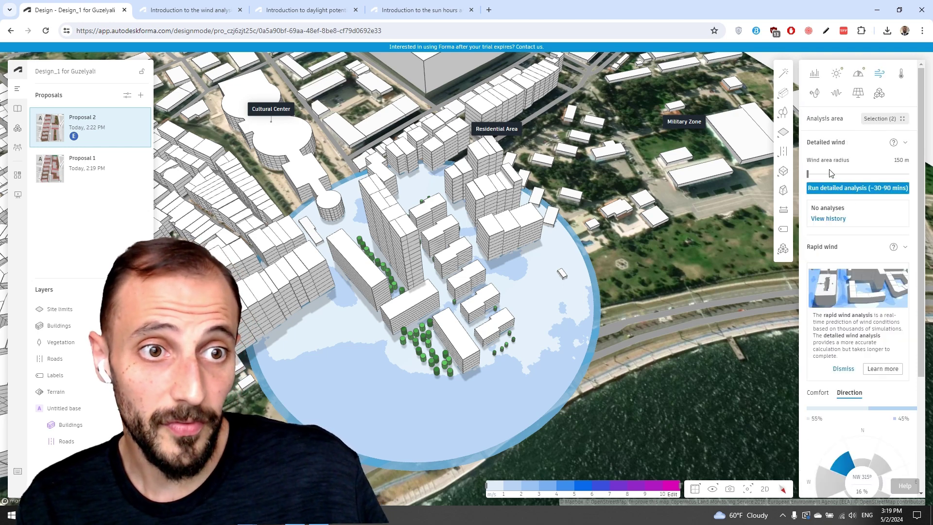
{"action": "mouse_move", "coordinate": [808, 177]}
{"action": "left_mouse_down"}
{"action": "mouse_move", "coordinate": [820, 175]}
{"action": "mouse_move", "coordinate": [808, 174]}
{"action": "left_mouse_up"}
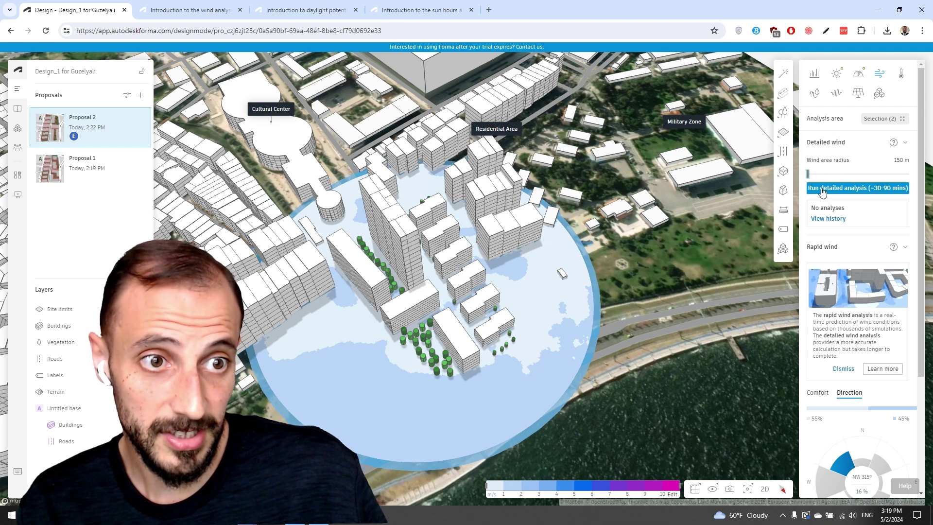
{"action": "scroll", "coordinate": [852, 284], "scroll_direction": "down", "scroll_amount": 3}
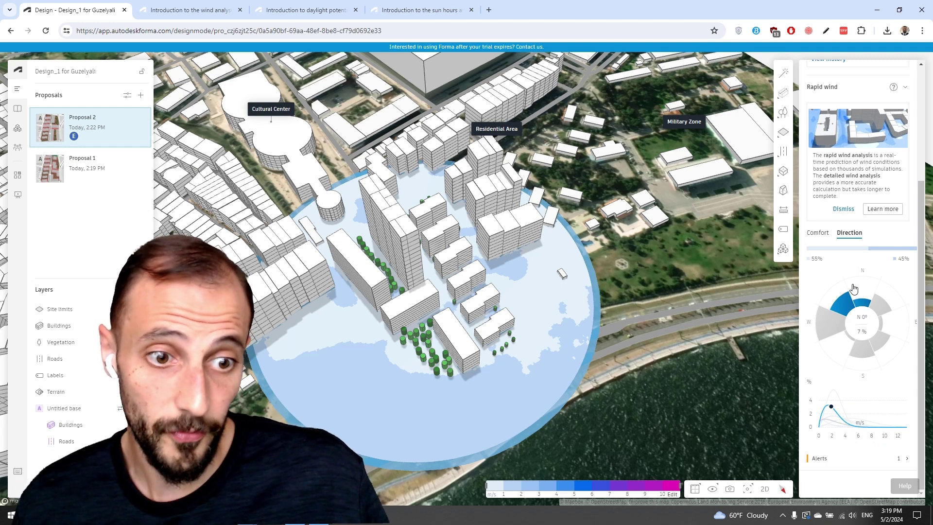
{"action": "scroll", "coordinate": [854, 288], "scroll_direction": "up", "scroll_amount": 3}
{"action": "left_click", "coordinate": [873, 187]}
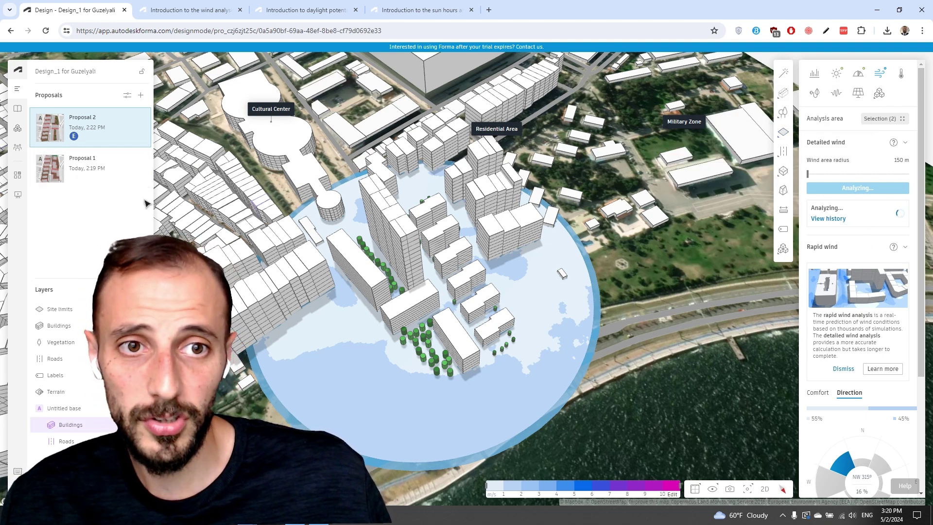
Open Proposal 1 and review its rapid wind comfort results for the selected site limits
{"action": "left_click", "coordinate": [101, 179]}
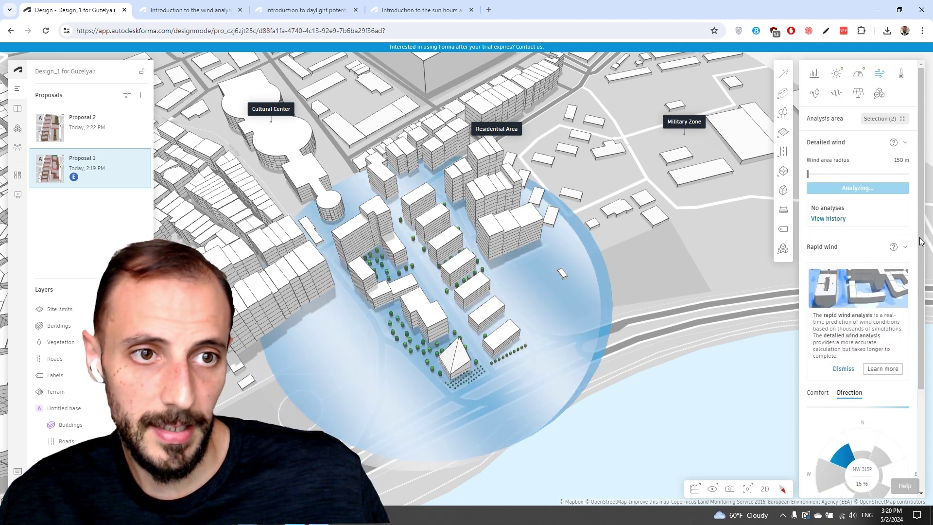
{"action": "left_click_drag", "start_coordinate": [919, 243], "coordinate": [920, 195]}
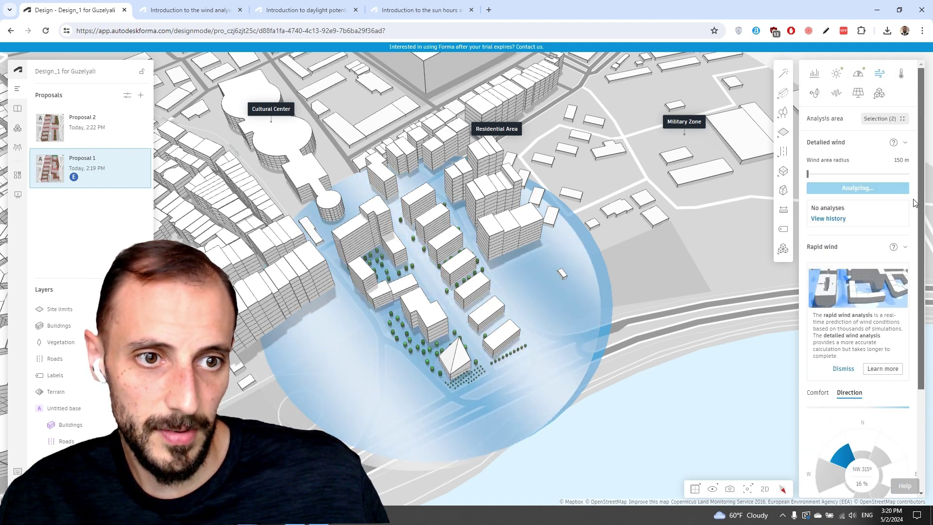
{"action": "left_click_drag", "start_coordinate": [919, 272], "coordinate": [919, 361]}
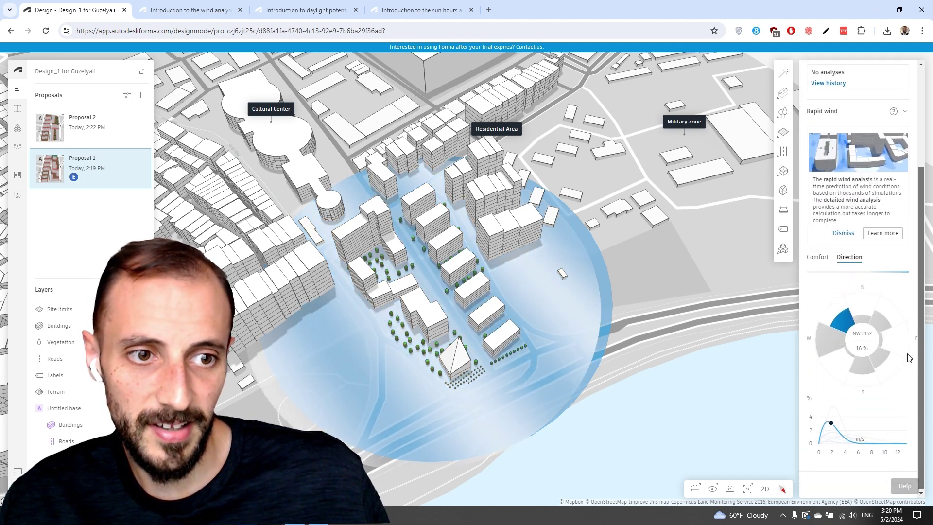
{"action": "left_click", "coordinate": [819, 268]}
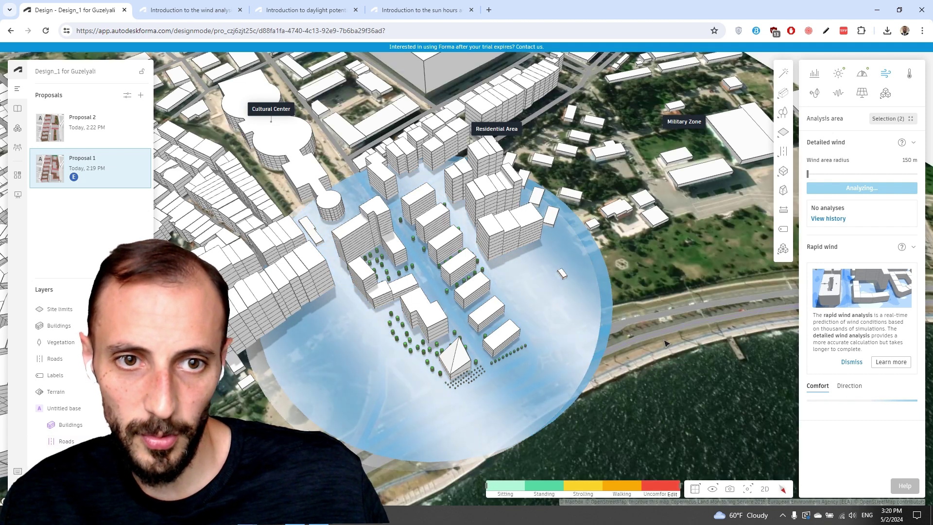
{"action": "left_click", "coordinate": [914, 143]}
{"action": "left_click", "coordinate": [913, 144]}
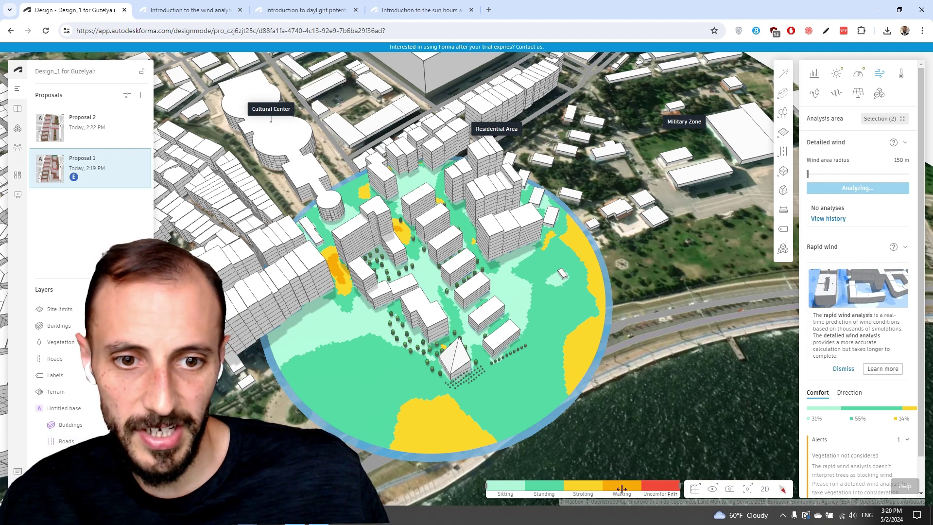
{"action": "scroll", "coordinate": [868, 414], "scroll_direction": "down", "scroll_amount": 2}
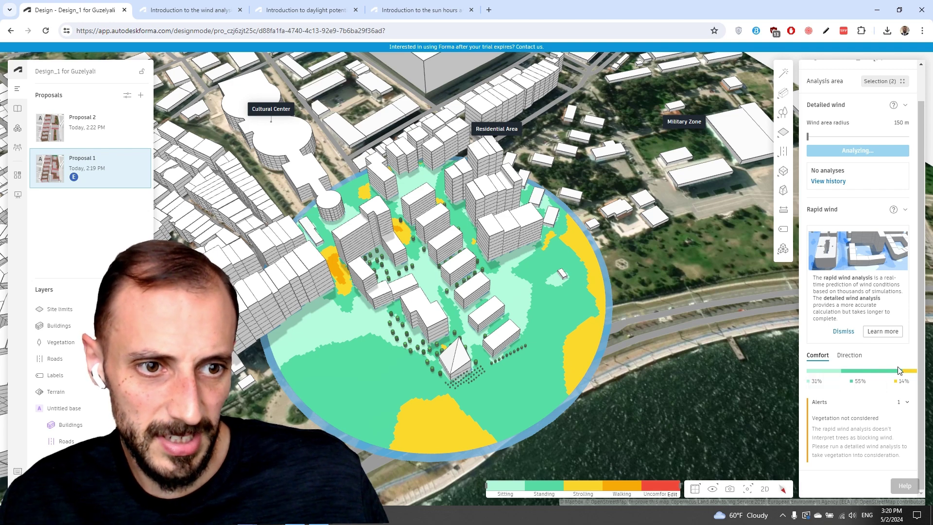
Examine Proposal 1's rapid wind direction results, comparing the W 270° and NW 315° rose segments and the west wind speed curve
{"action": "left_click", "coordinate": [849, 357]}
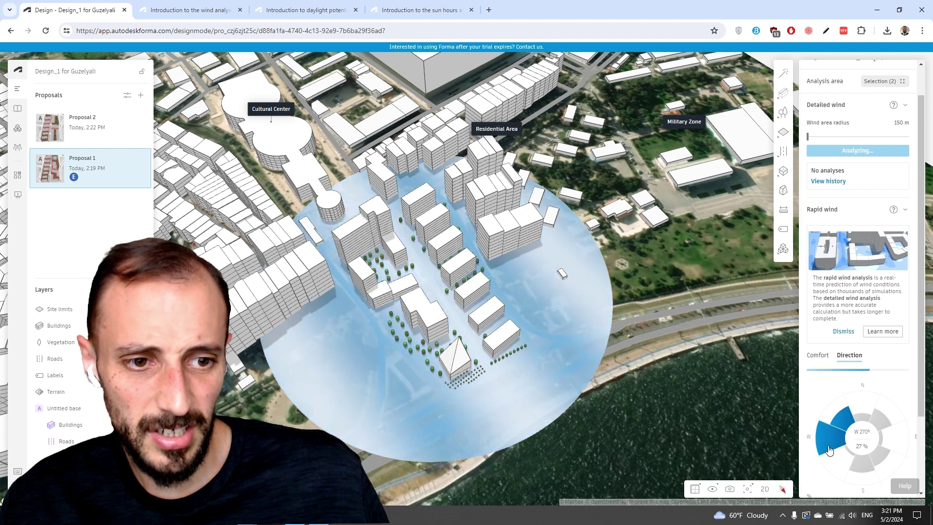
{"action": "scroll", "coordinate": [842, 426], "scroll_direction": "down", "scroll_amount": 3}
{"action": "scroll", "coordinate": [843, 427], "scroll_direction": "down", "scroll_amount": 2}
{"action": "mouse_move", "coordinate": [830, 421]}
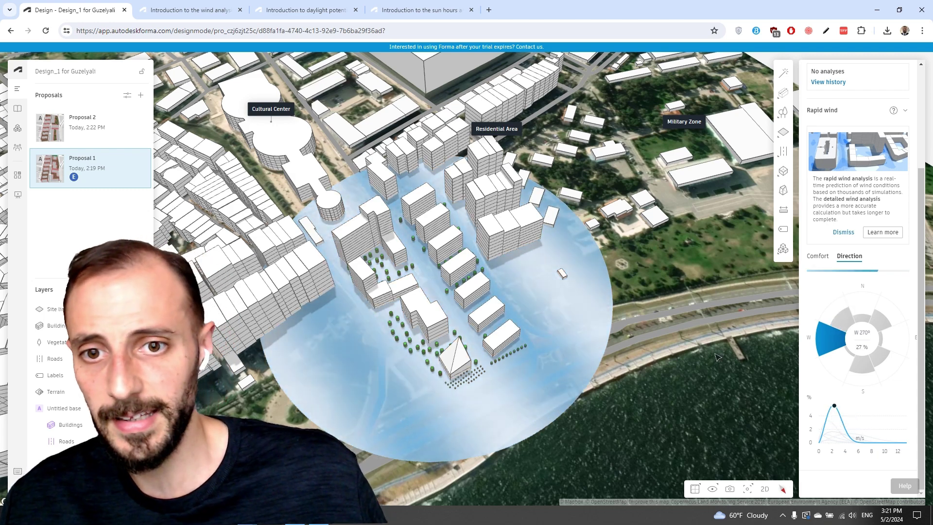
{"action": "scroll", "coordinate": [869, 292], "scroll_direction": "up", "scroll_amount": 5}
{"action": "scroll", "coordinate": [869, 291], "scroll_direction": "up", "scroll_amount": 1}
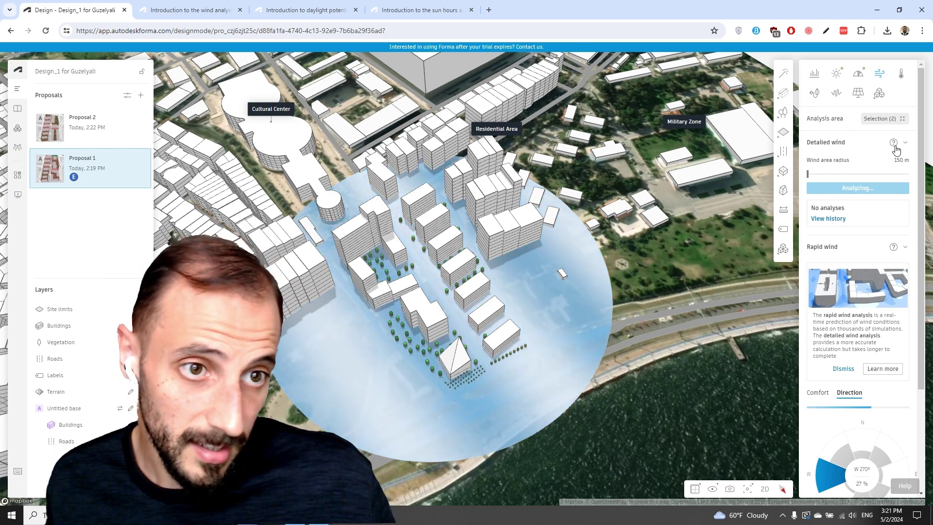
{"action": "mouse_move", "coordinate": [844, 452]}
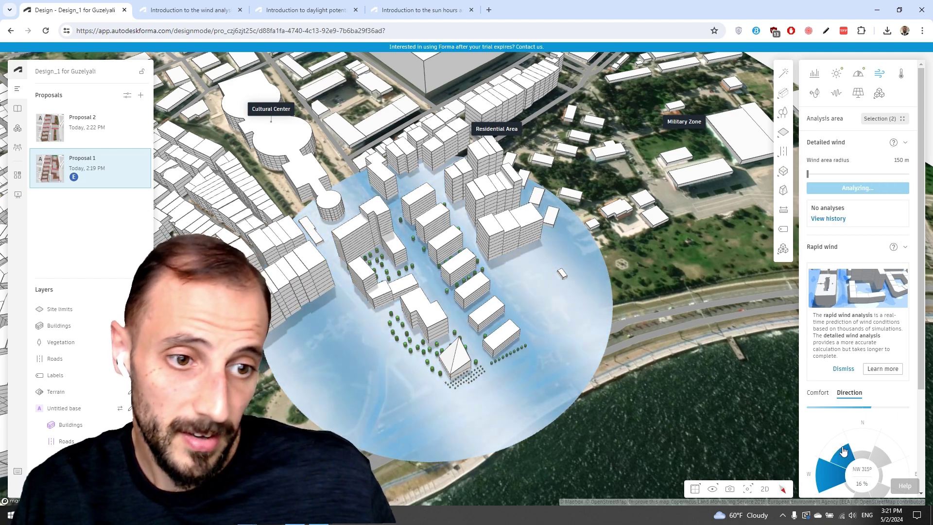
{"action": "scroll", "coordinate": [845, 442], "scroll_direction": "down", "scroll_amount": 4}
{"action": "scroll", "coordinate": [846, 433], "scroll_direction": "up", "scroll_amount": 5}
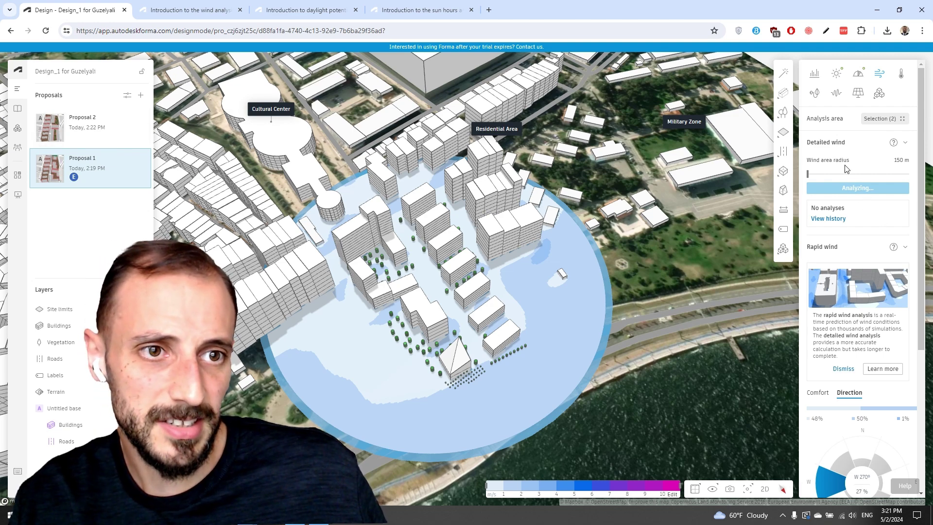
{"action": "scroll", "coordinate": [862, 322], "scroll_direction": "down", "scroll_amount": 5}
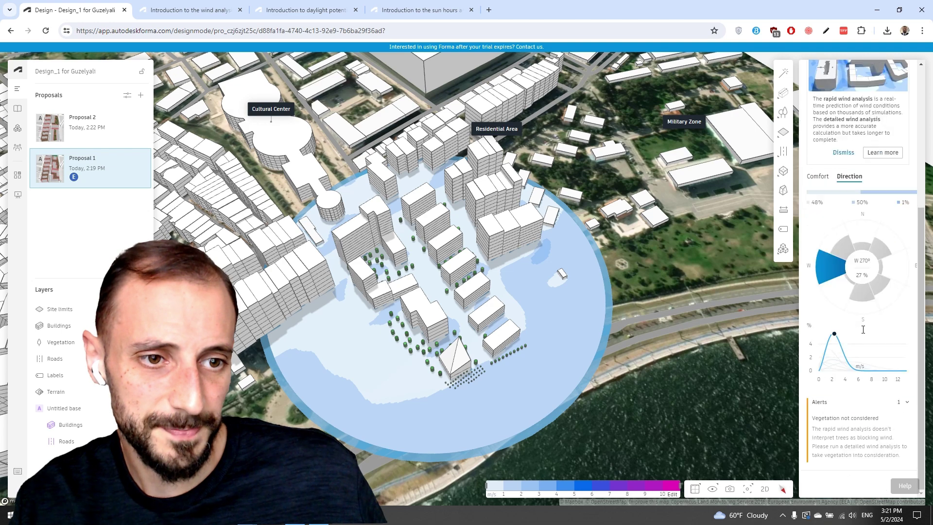
{"action": "scroll", "coordinate": [862, 333], "scroll_direction": "up", "scroll_amount": 4}
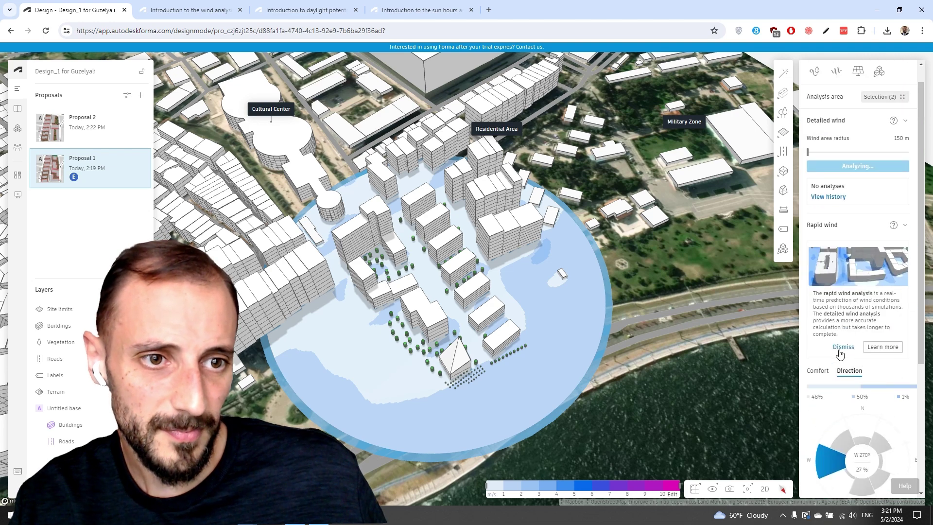
With the comfort results shown, model a four-sided generic volume on the open ground between the low residential blocks and the coastal road
{"action": "left_click", "coordinate": [817, 371]}
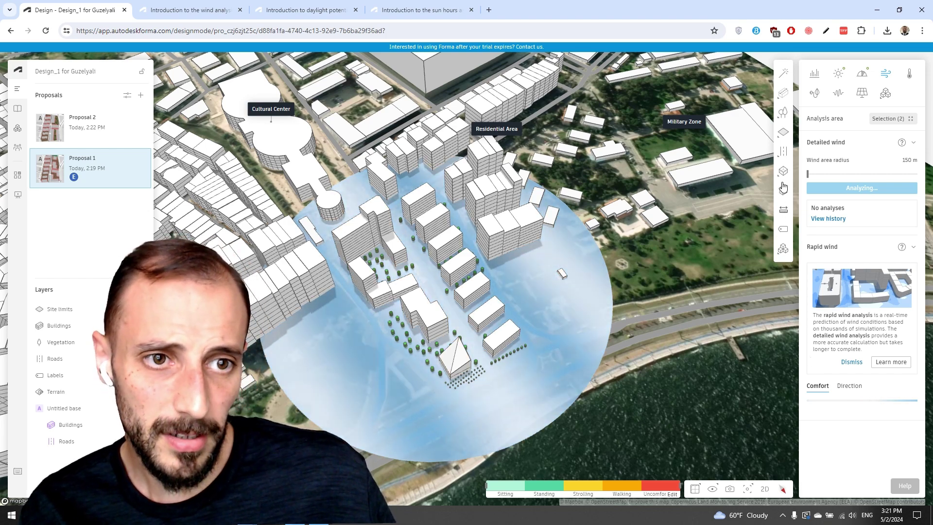
{"action": "left_click", "coordinate": [783, 189]}
{"action": "left_click", "coordinate": [695, 191]}
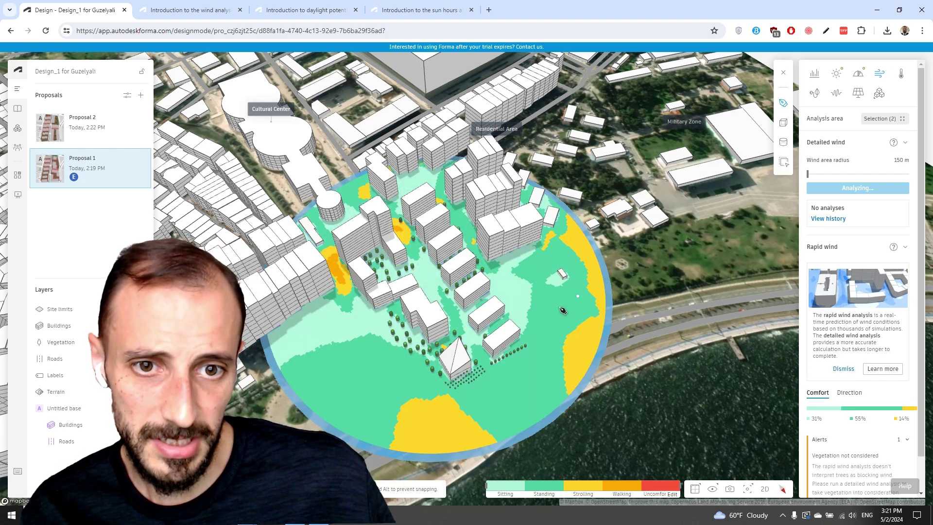
{"action": "left_click", "coordinate": [546, 333]}
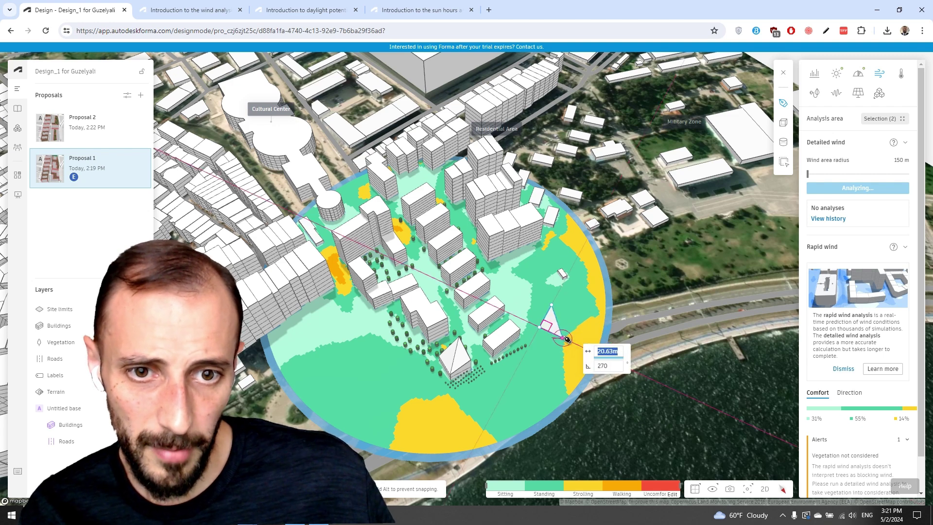
{"action": "left_click", "coordinate": [578, 336]}
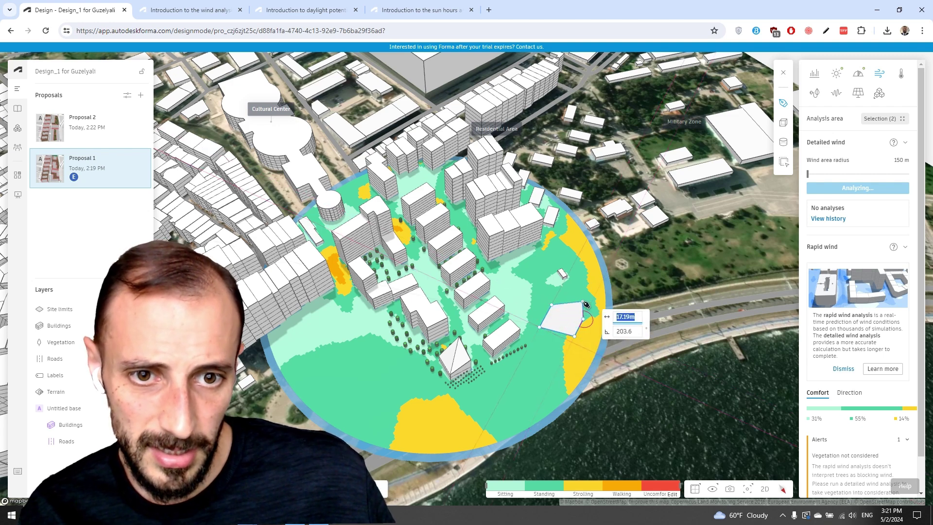
{"action": "left_click", "coordinate": [599, 307]}
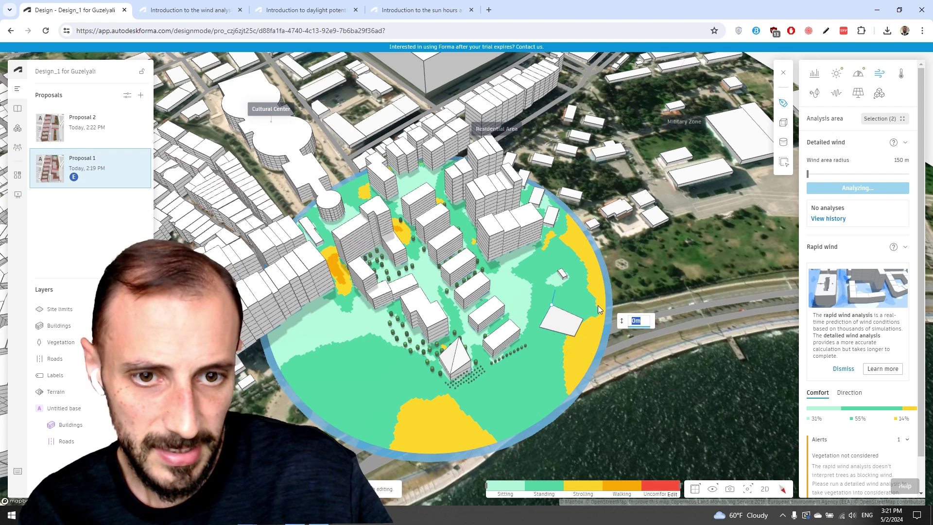
{"action": "left_click", "coordinate": [584, 303]}
{"action": "right_click_drag", "start_coordinate": [603, 344], "coordinate": [924, 293]}
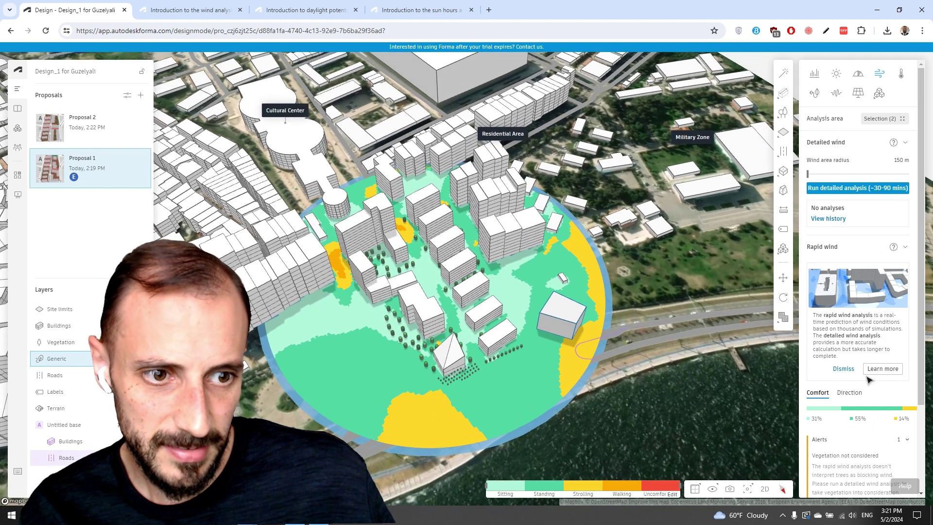
Check the wind comfort and west wind direction results around the added generic volume, and delete the volume
{"action": "left_click", "coordinate": [569, 332]}
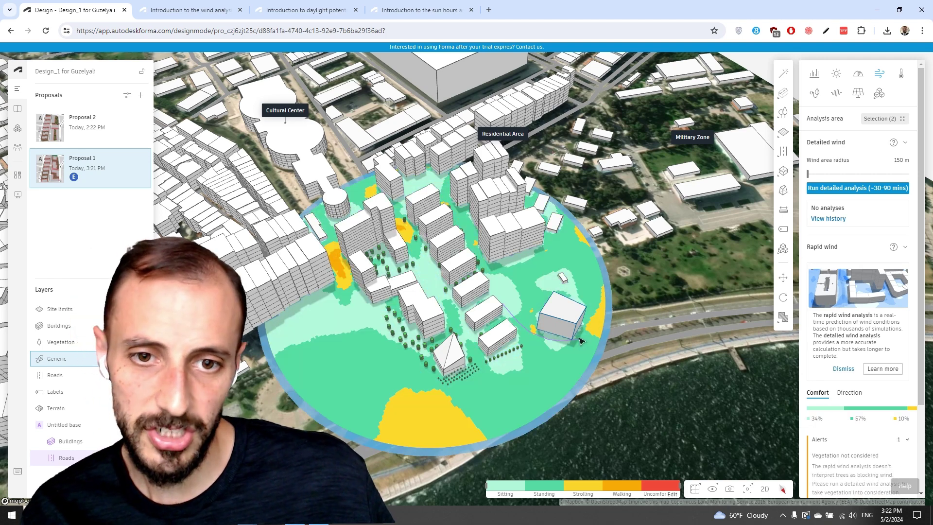
{"action": "left_click", "coordinate": [845, 397]}
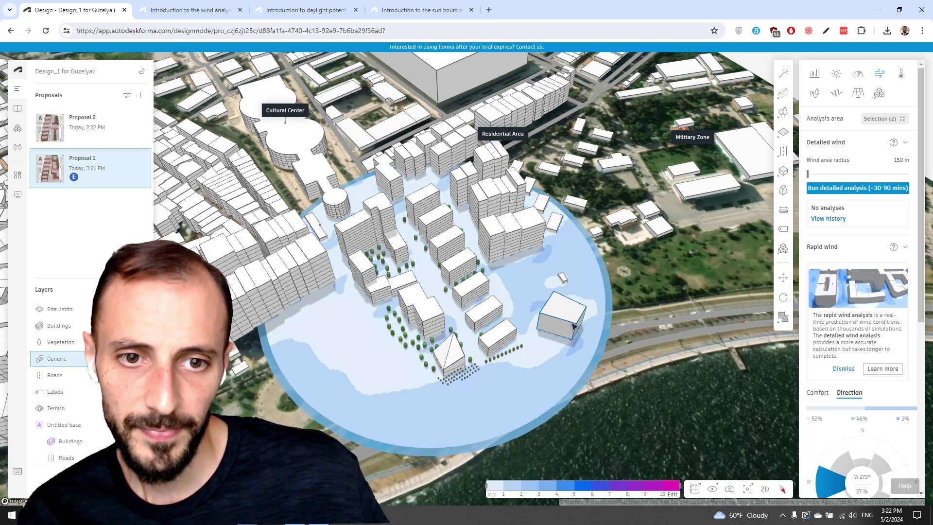
{"action": "key", "text": "Delete"}
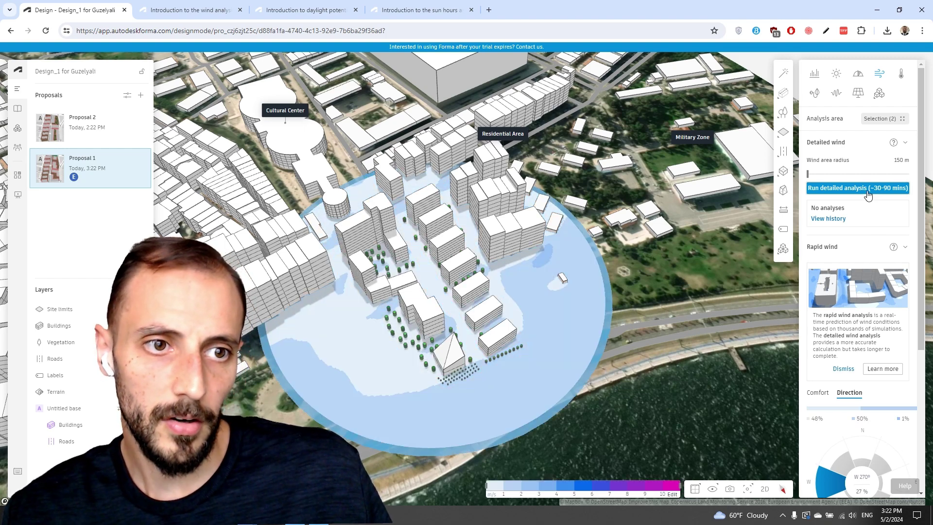
Run the detailed wind analysis for Proposal 1, and switch to Proposal 2 in comfort mode with the Rapid wind section collapsed
{"action": "left_click", "coordinate": [868, 192]}
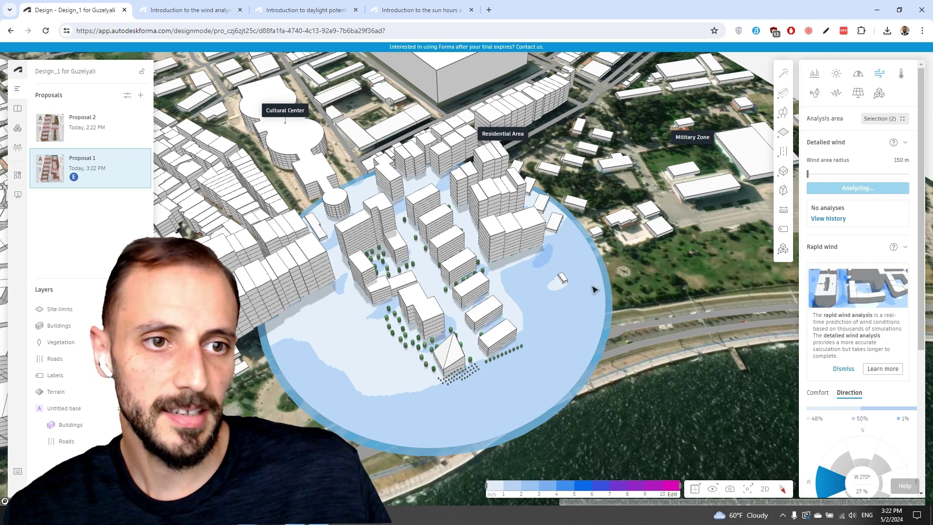
{"action": "left_click", "coordinate": [89, 136]}
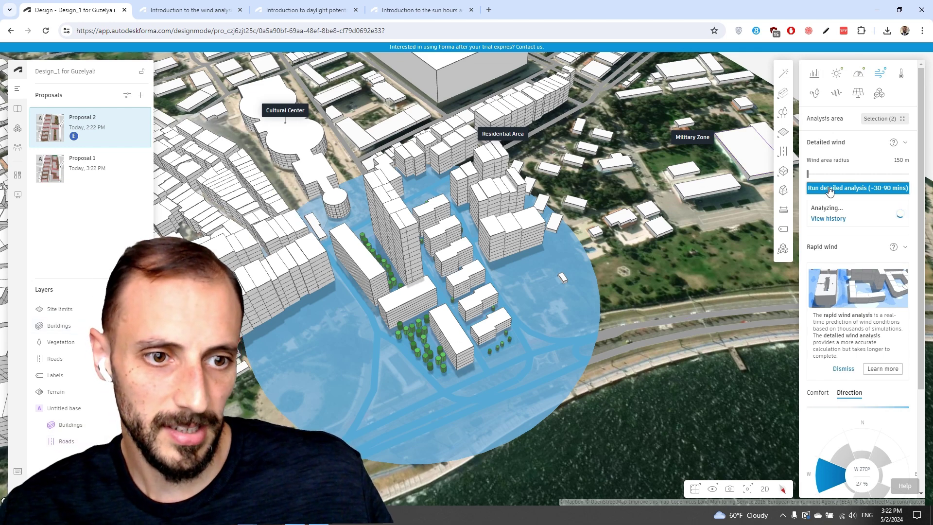
{"action": "left_click", "coordinate": [818, 393]}
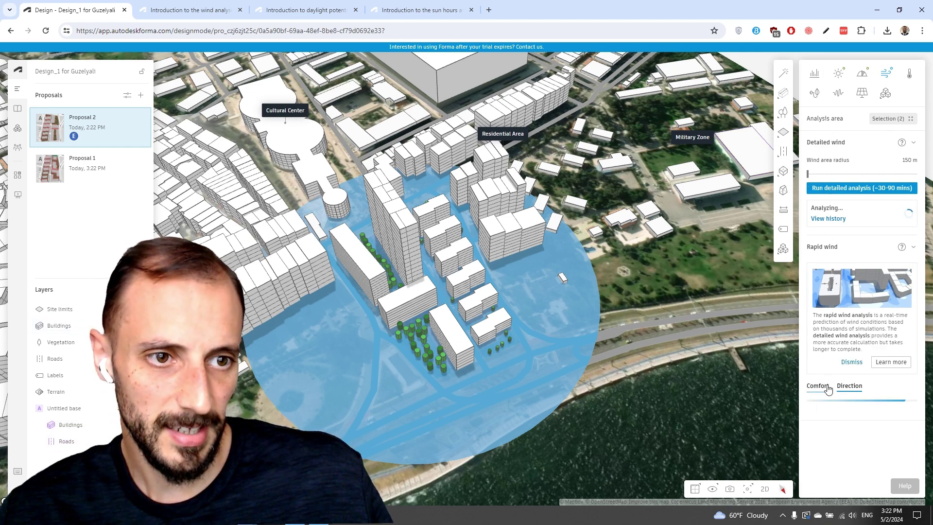
{"action": "left_click", "coordinate": [913, 247]}
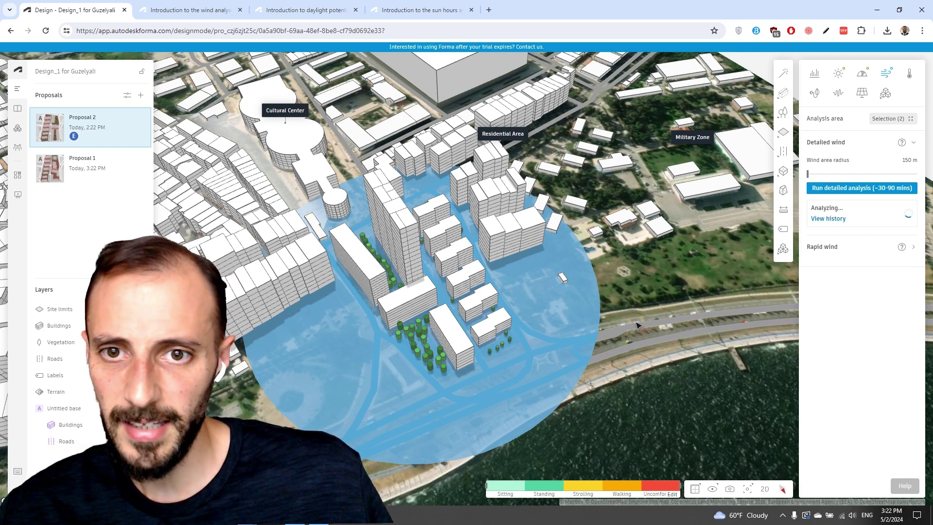
Set the analysis area to Site limit d03 and Site limit 965, and run Proposal 2's detailed wind analysis with a 150 m radius
{"action": "left_click_drag", "start_coordinate": [639, 345], "coordinate": [836, 226]}
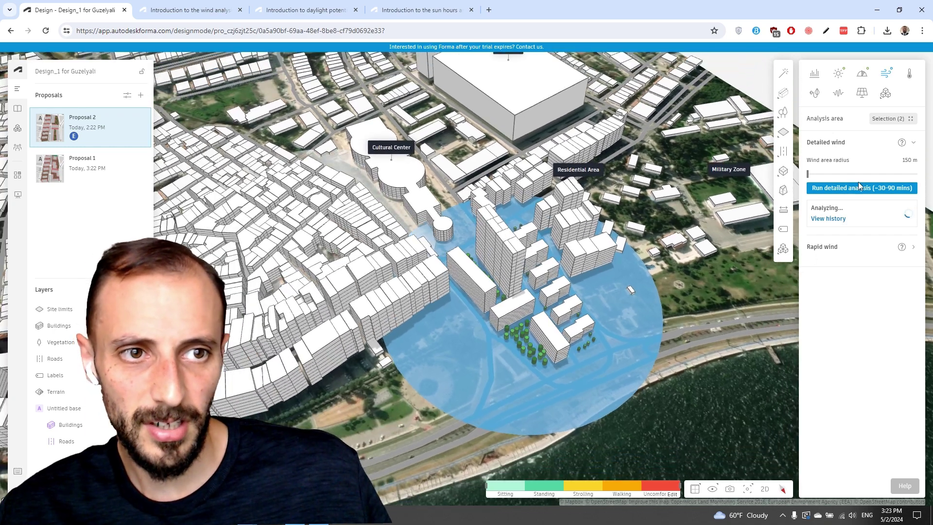
{"action": "scroll", "coordinate": [453, 323], "scroll_direction": "up", "scroll_amount": 3}
{"action": "scroll", "coordinate": [460, 304], "scroll_direction": "down", "scroll_amount": 5}
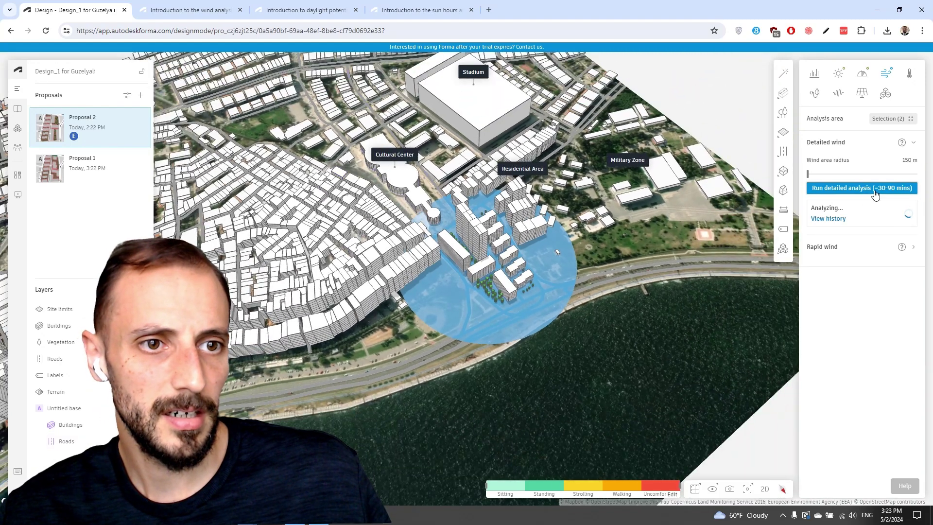
{"action": "left_click", "coordinate": [908, 121]}
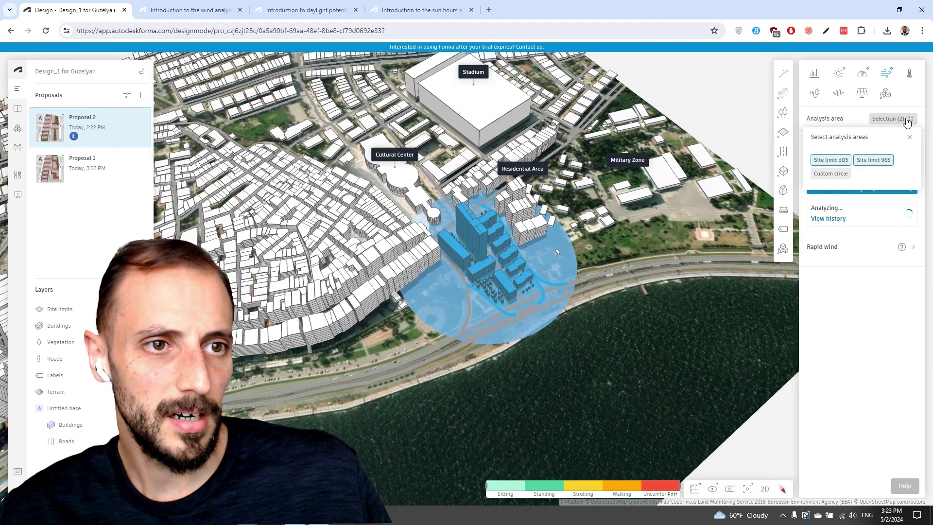
{"action": "left_click", "coordinate": [841, 162]}
{"action": "left_click", "coordinate": [860, 162]}
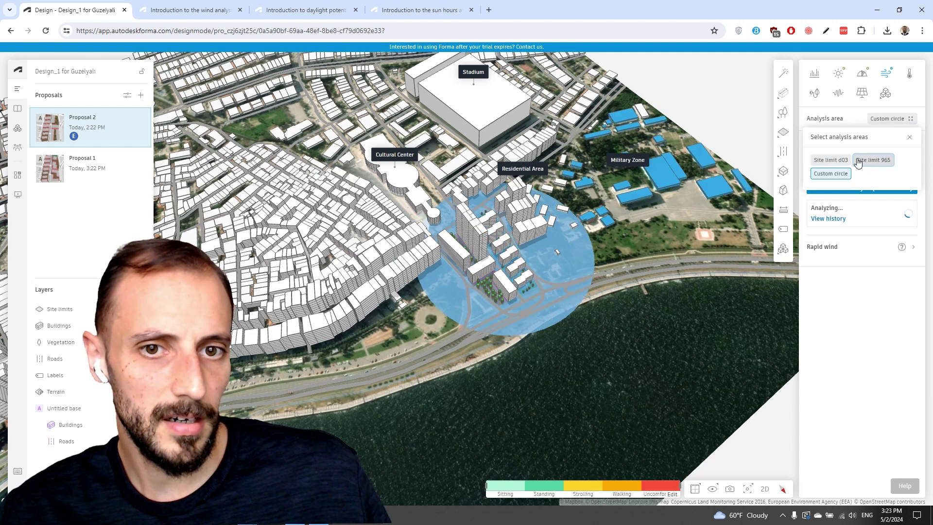
{"action": "left_click", "coordinate": [830, 160]}
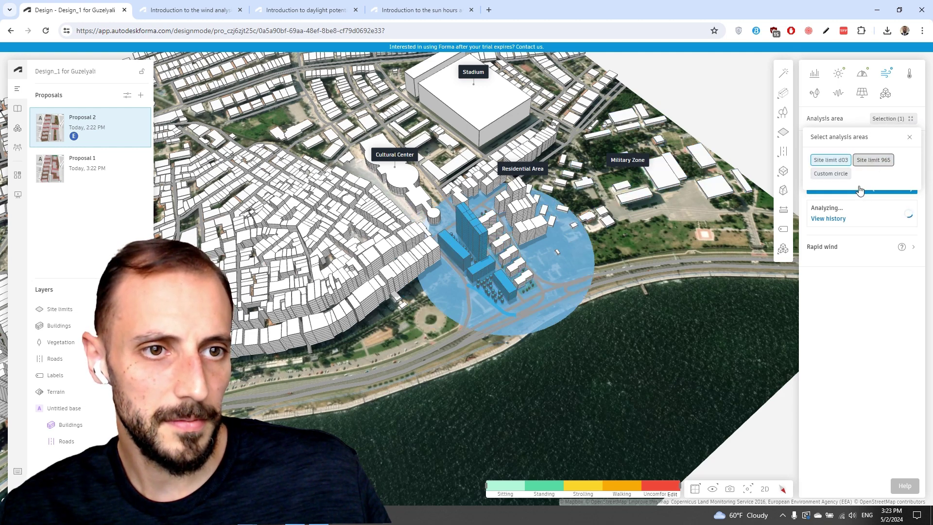
{"action": "left_click", "coordinate": [873, 160]}
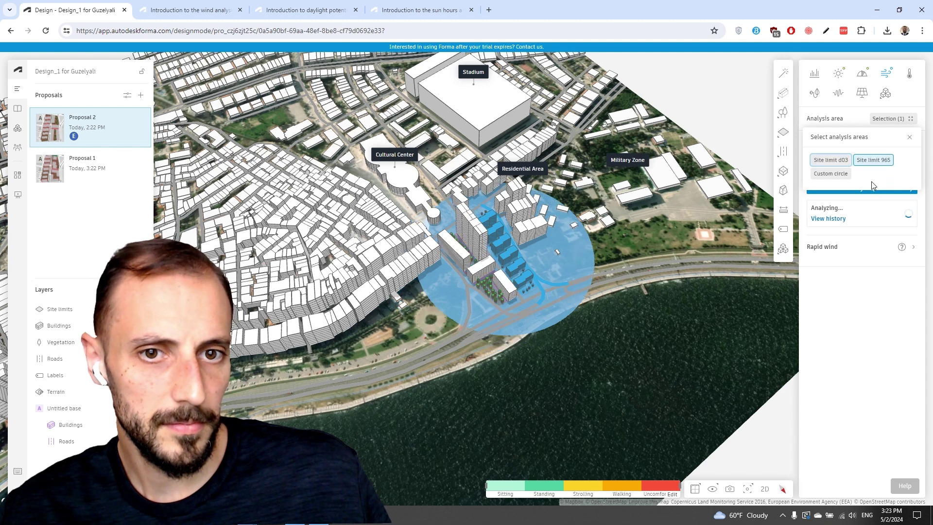
{"action": "left_click", "coordinate": [841, 163]}
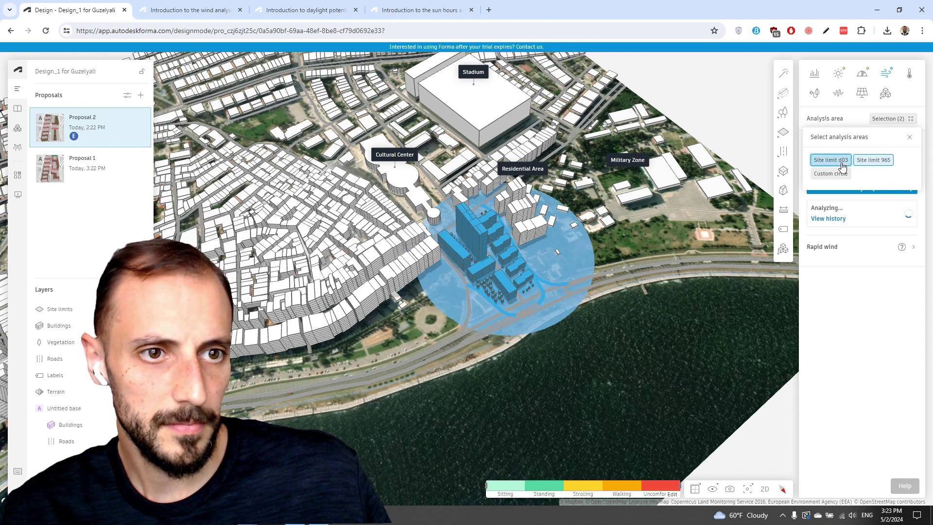
{"action": "left_click", "coordinate": [909, 137]}
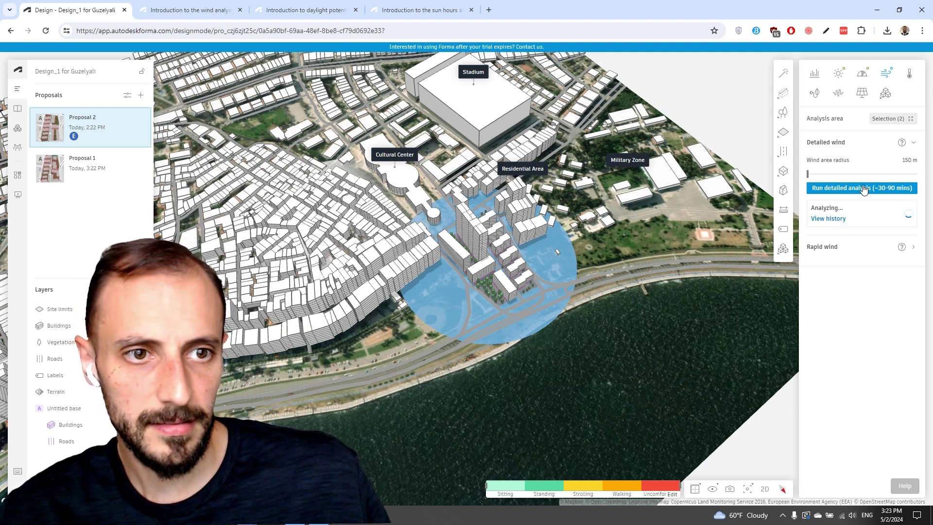
{"action": "left_click", "coordinate": [863, 187]}
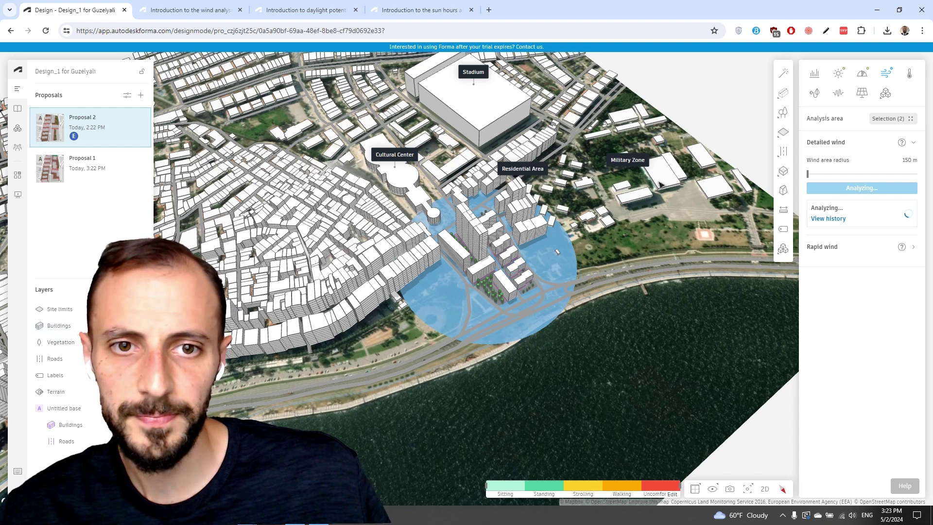
Open the area metrics for Proposal 2's buildings and view the colour-coded building functions
{"action": "left_click", "coordinate": [814, 73]}
{"action": "scroll", "coordinate": [473, 266], "scroll_direction": "up", "scroll_amount": 3}
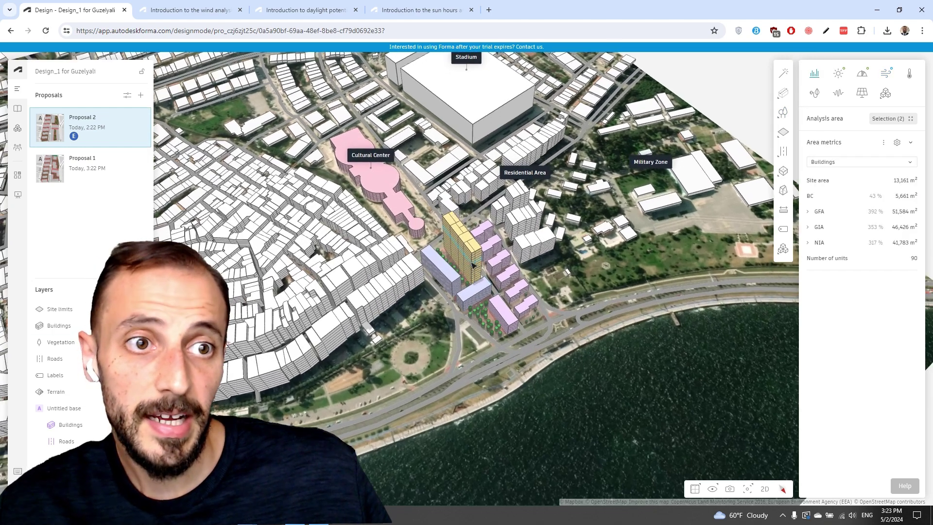
{"action": "scroll", "coordinate": [474, 266], "scroll_direction": "down", "scroll_amount": 5}
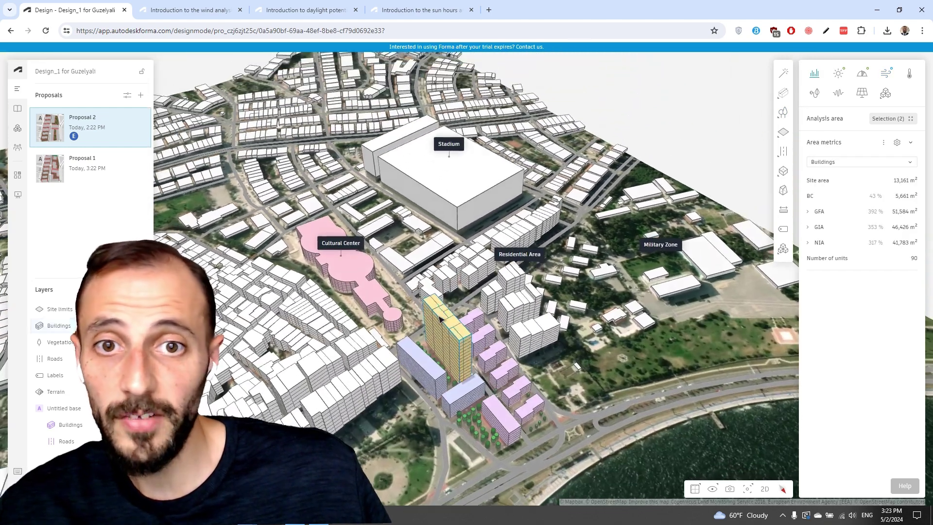